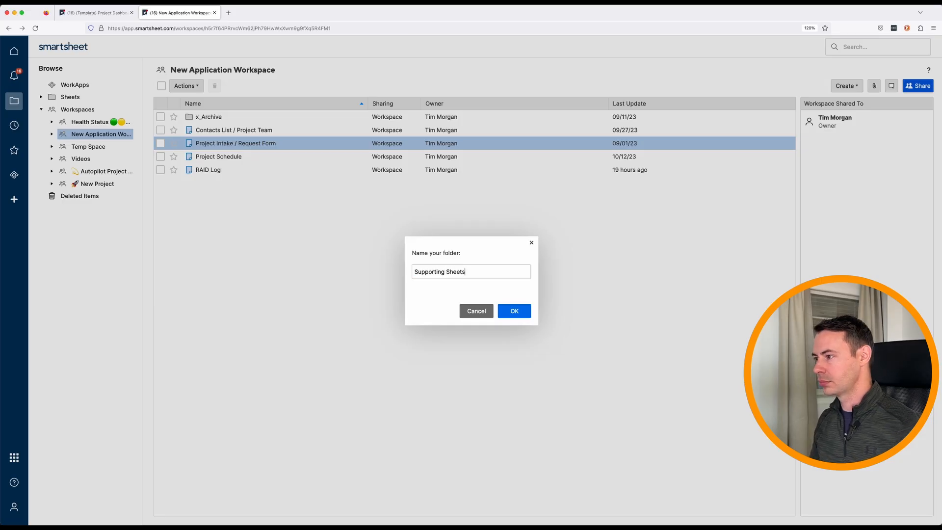
Create the Supporting Sheets & Reports folder and add a grid sheet named Project Summary Data inside it
key(Return)
click(221, 119)
right_click(232, 162)
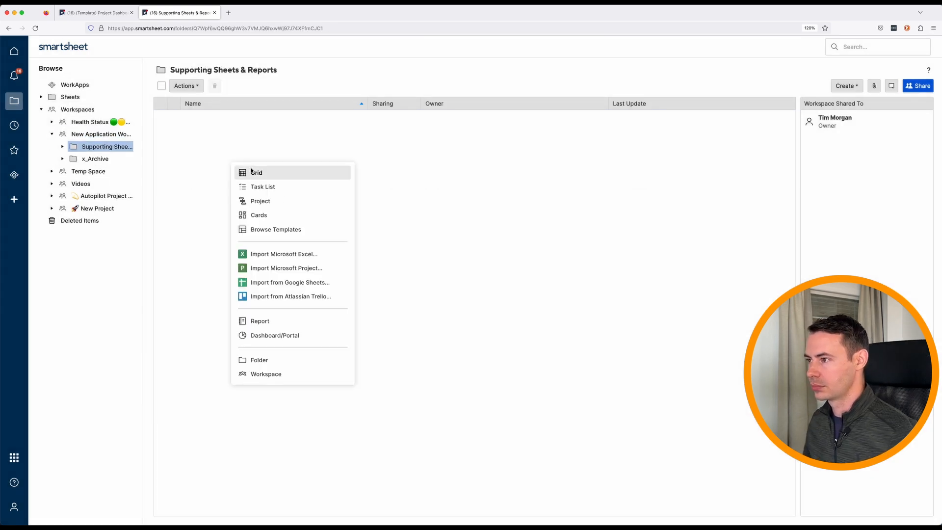
click(254, 173)
text(Project Summary Data)
click(520, 310)
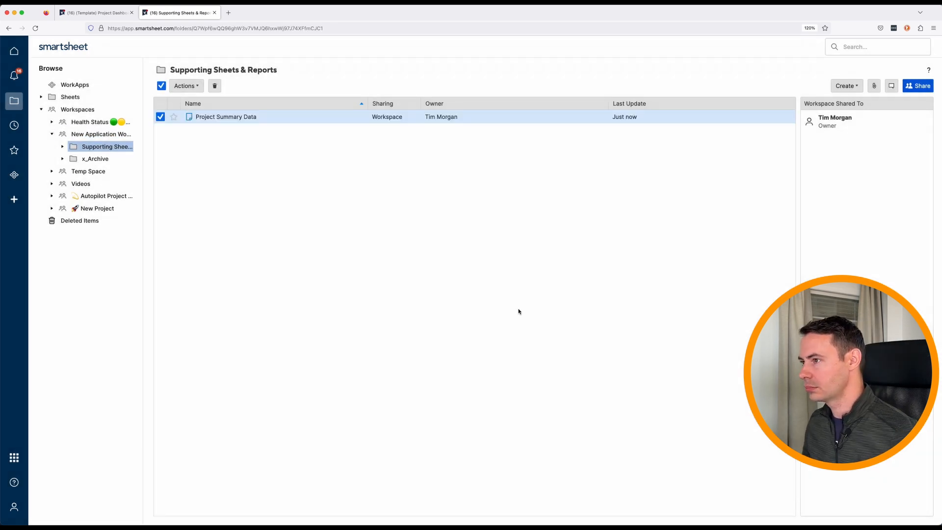
Open the Project Summary Data sheet and rename its second column as Text/ Number
double_click(210, 117)
text(Text)
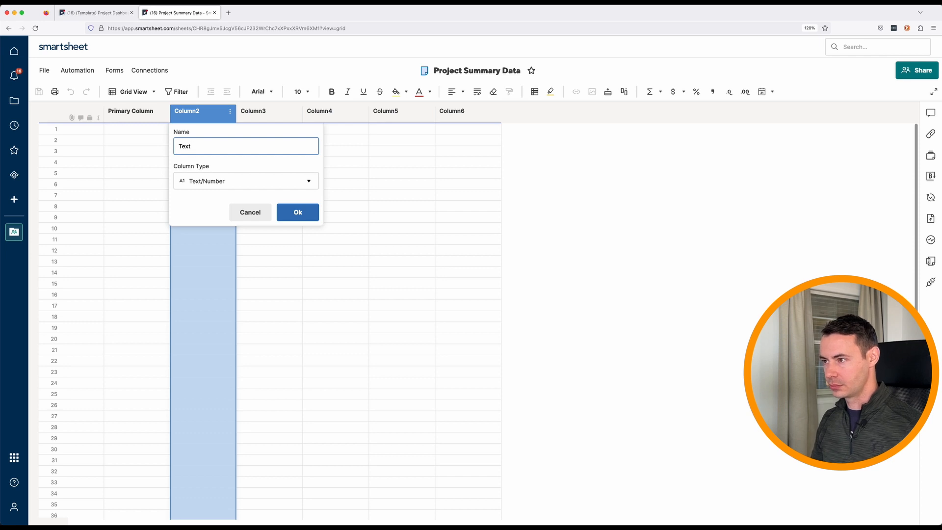
text(/ Number)
key(Return)
Rename the third column as % Percent and apply percentage formatting to it
double_click(265, 111)
text(% P)
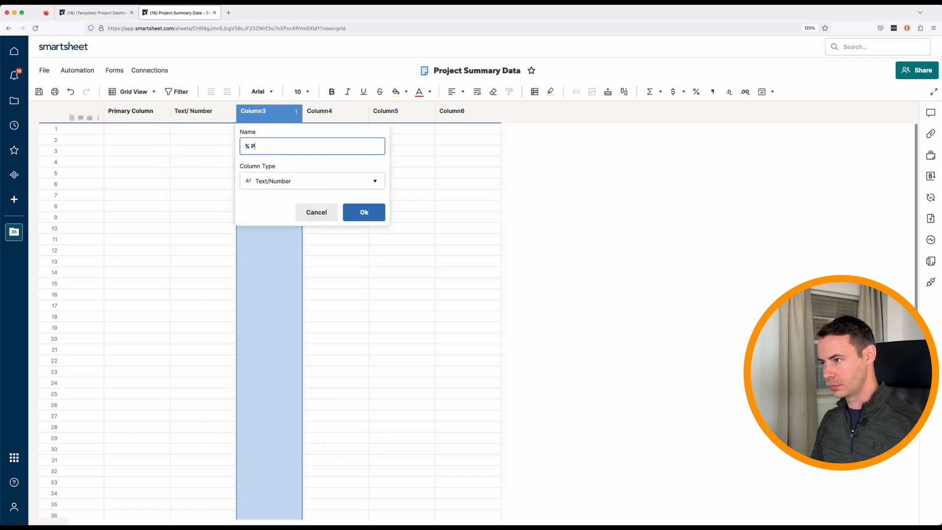
text(ercent)
click(360, 212)
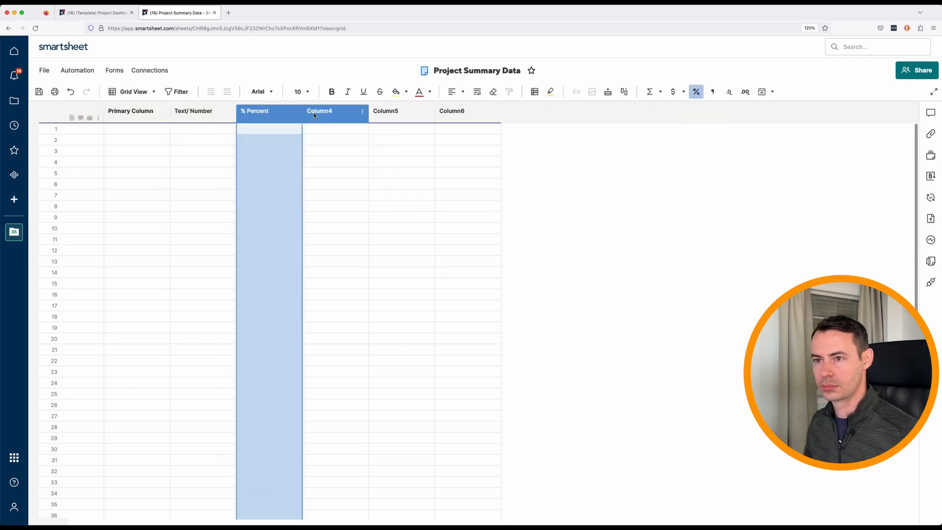
Rename the fourth column as Date and set its column type to Date
double_click(313, 113)
text(Date)
click(362, 183)
click(344, 226)
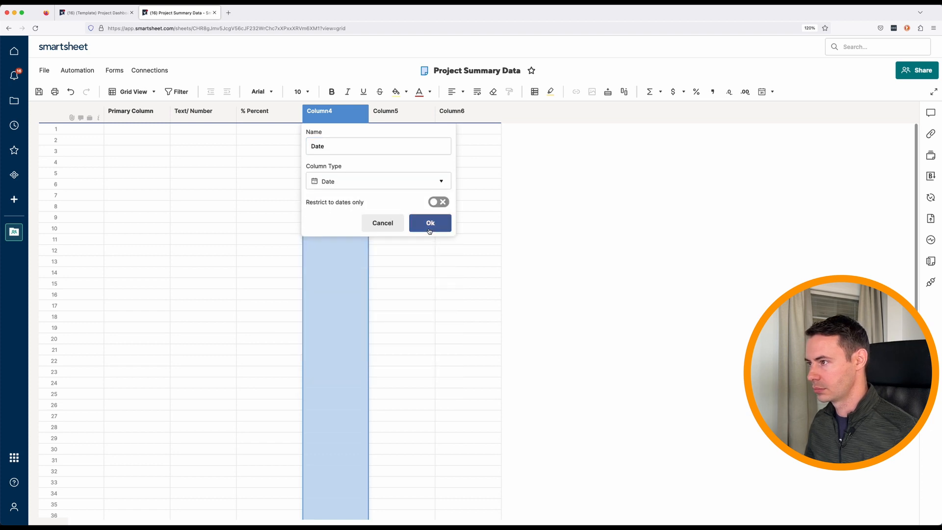
click(430, 229)
Rename the fifth column as Contact (single) and set its column type to Contact list
double_click(393, 111)
text(Contact (single)
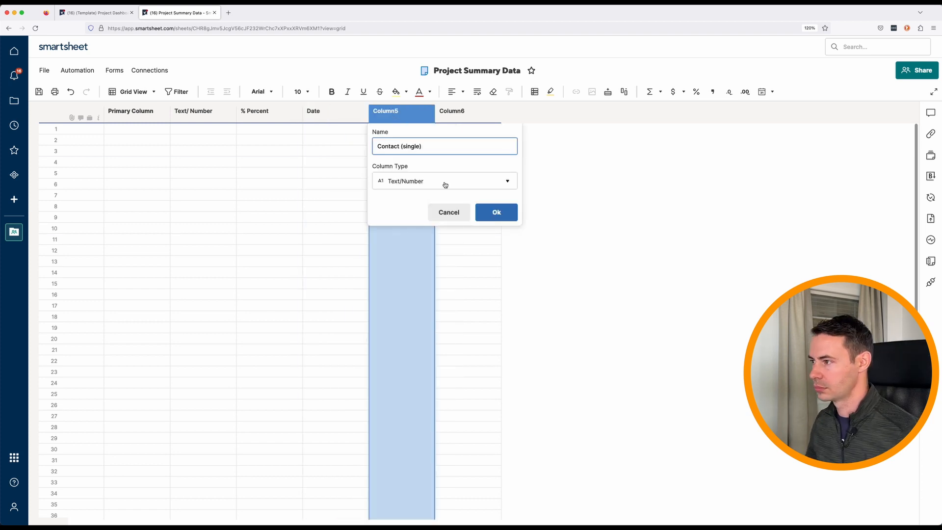
click(445, 181)
click(400, 237)
click(497, 278)
Rename the sixth column as Contact (multiple), using the Contact list type with multiple contacts allowed per cell
double_click(452, 111)
text(Contact (multiple)
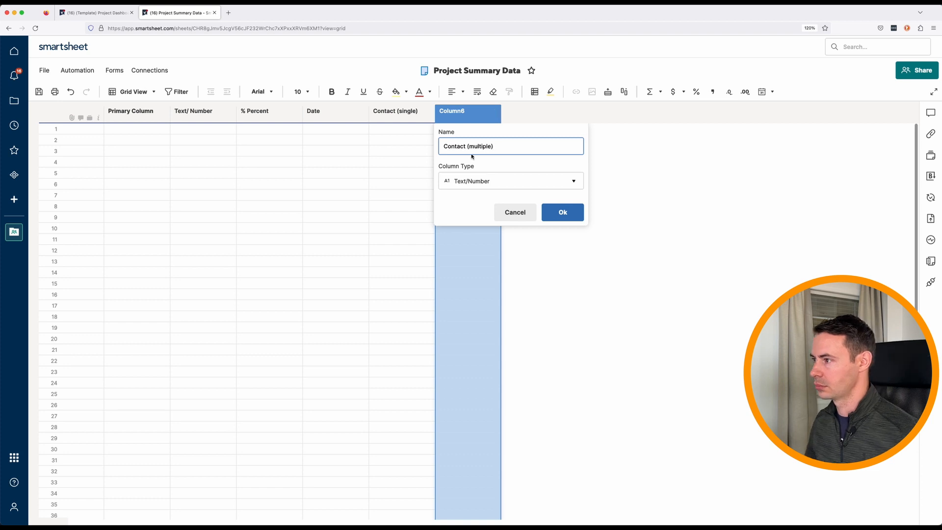
click(510, 181)
click(479, 237)
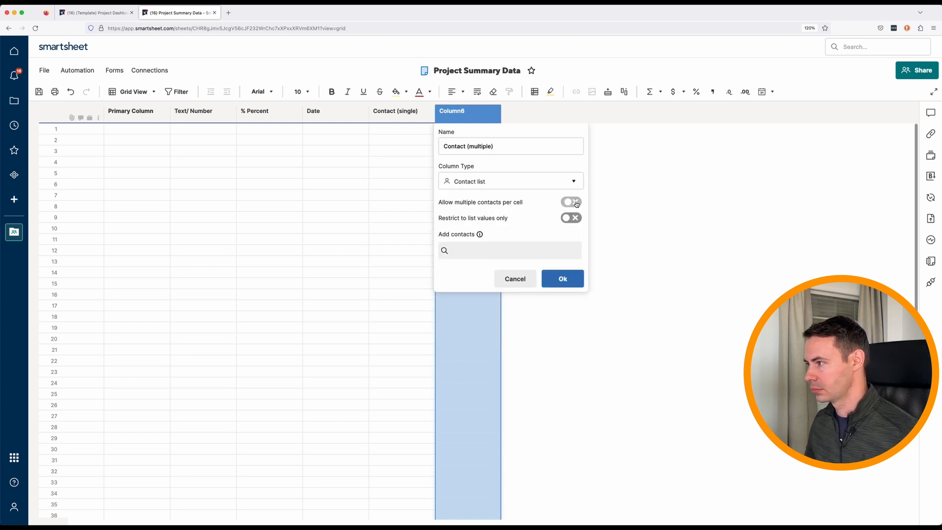
click(563, 278)
Add a Symbols-type column named Symbol (stoplight) after the Contact (multiple) column
double_click(521, 112)
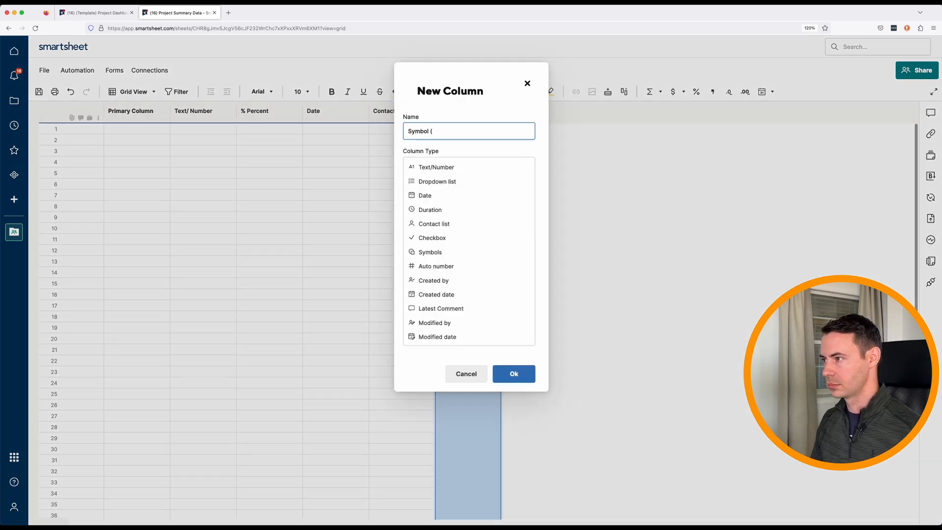
click(445, 252)
click(445, 236)
click(506, 235)
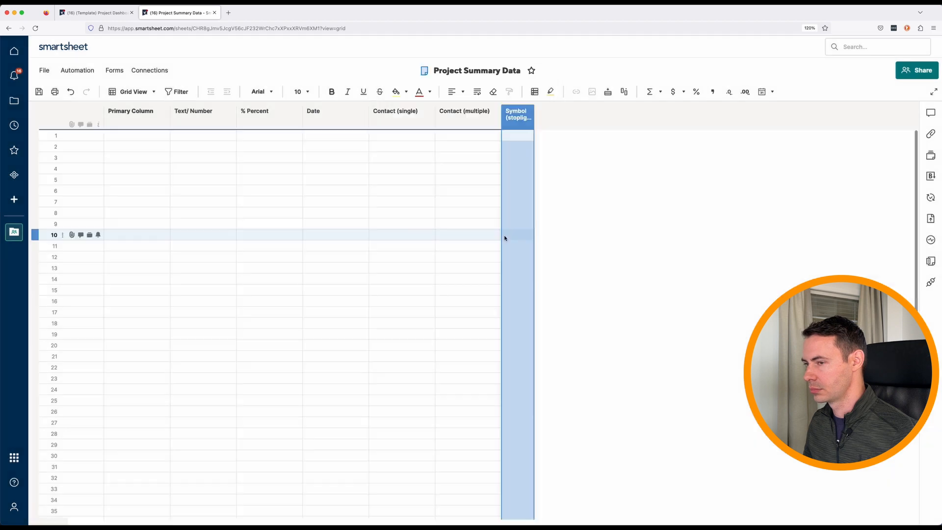
Add a column named Source Info after the stoplight symbol column
click(526, 113)
click(552, 153)
text(Source Info)
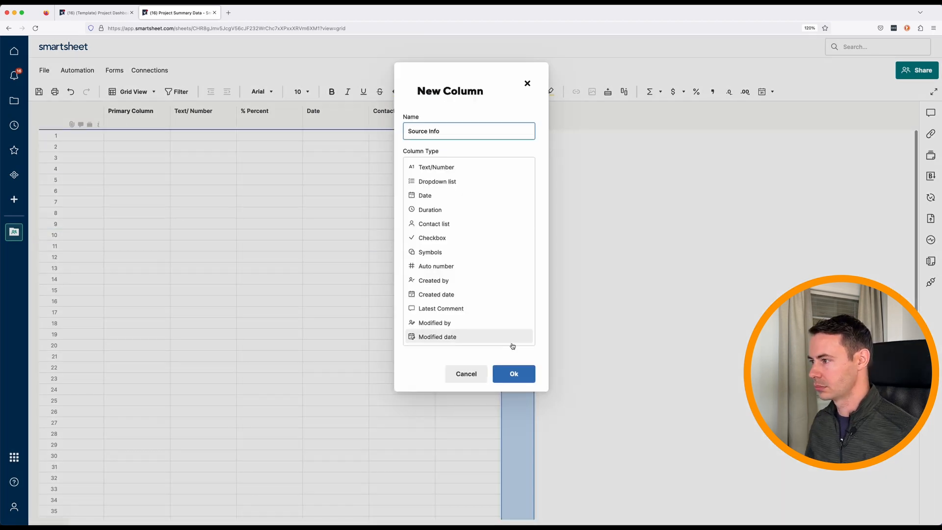
click(514, 374)
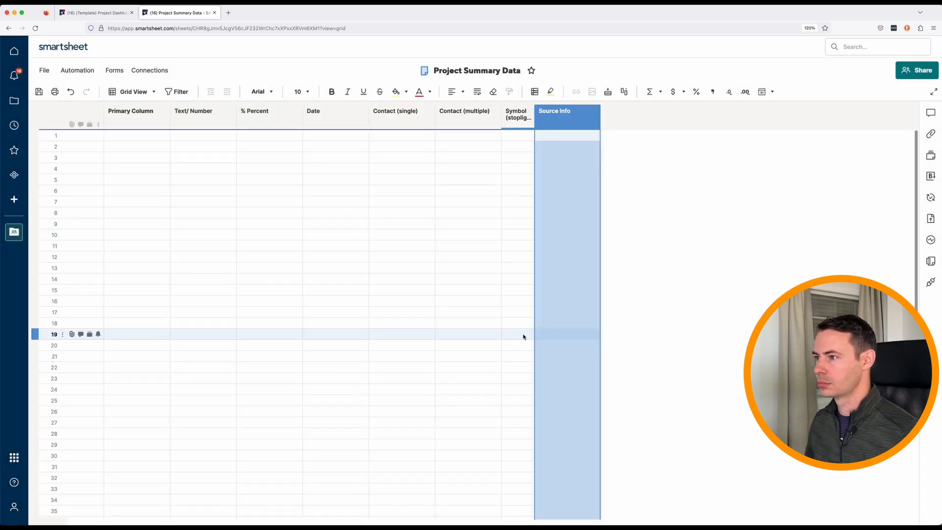
Enter Project Name, Project Description and Project Manager in the first three rows of the Primary Column
click(104, 13)
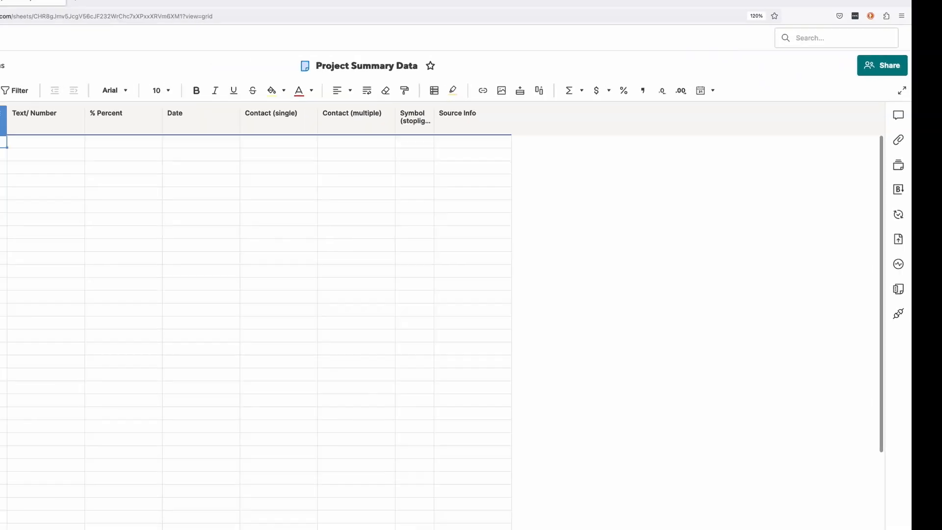
text(Project Name)
key(Return)
text(Project Description)
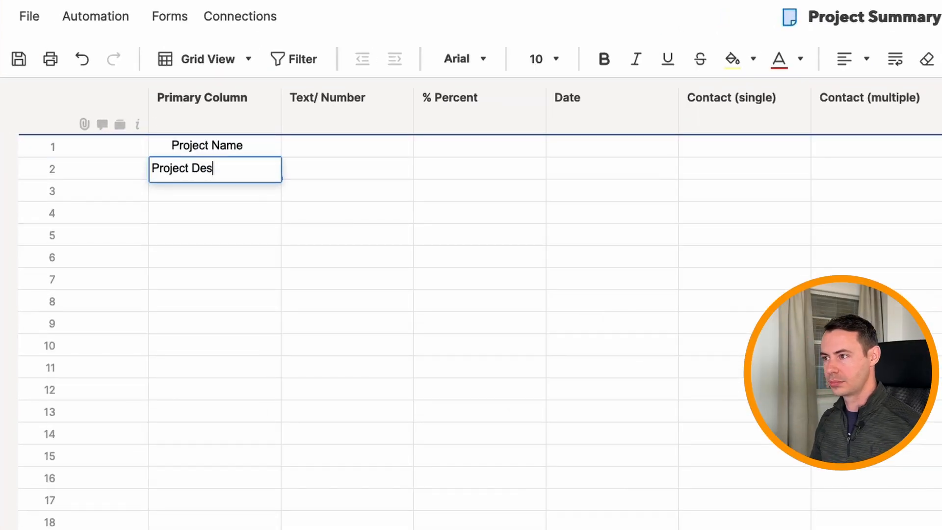
key(Return)
text(Project Manager)
key(Return)
Insert a row above Project Name and enter Project Overview in its Primary Column
click(8, 146)
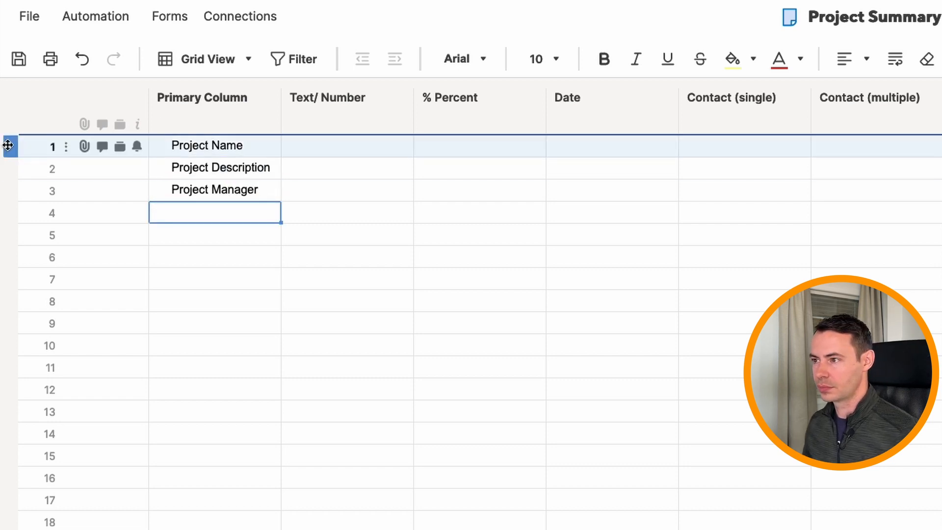
key(super+i)
click(183, 149)
text(Project Overview)
key(Tab)
Format the whole Project Overview row with a black fill and white text
key(shift+space)
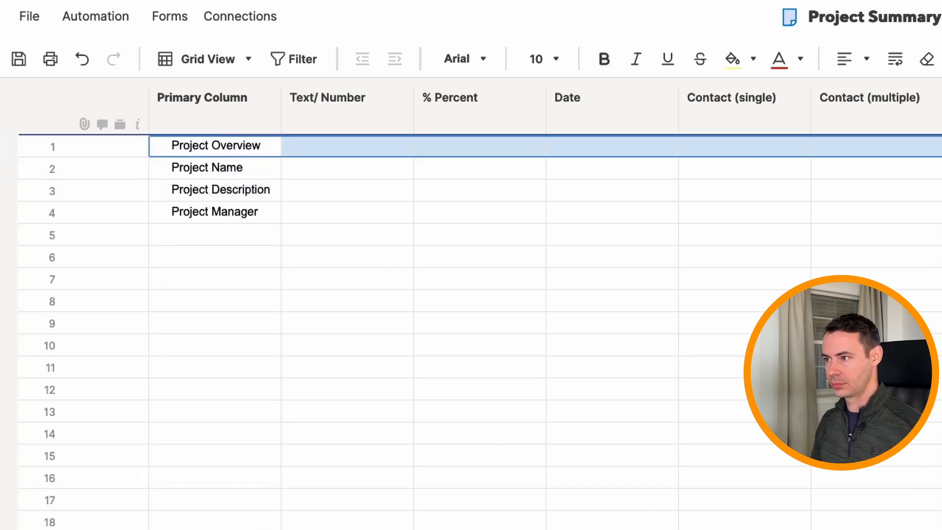
click(753, 59)
click(736, 137)
click(801, 59)
click(864, 176)
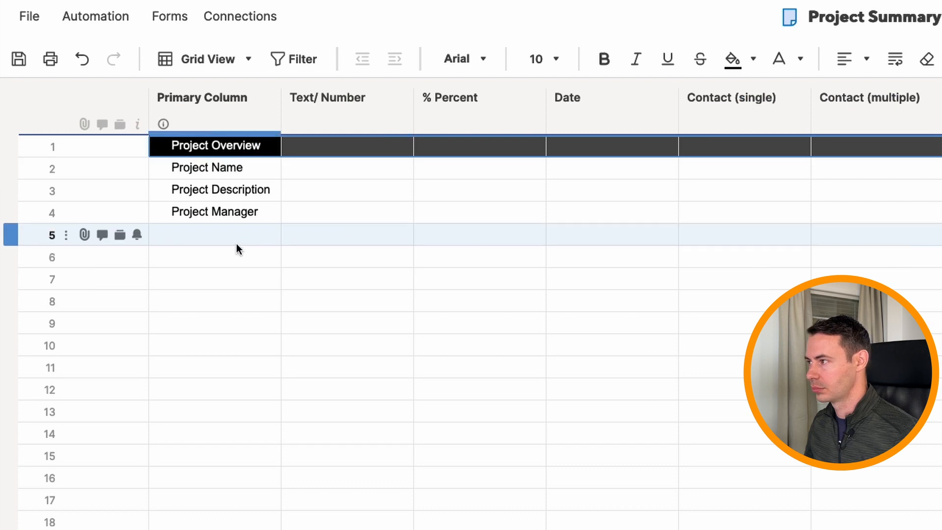
Add a Schedule Details heading in row 5 and format the row with black fill and white text
click(236, 249)
click(211, 234)
text(Schedule Details)
key(Tab)
key(shift+space)
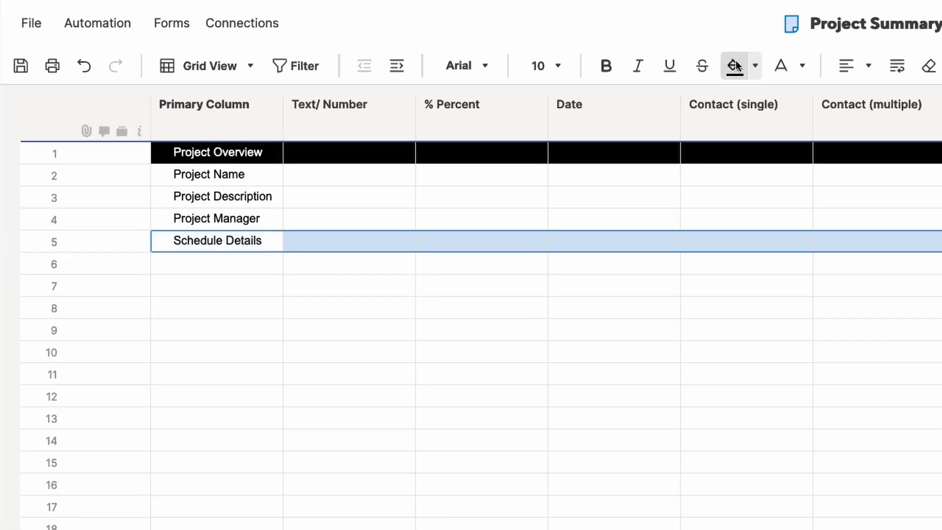
click(733, 59)
click(780, 59)
List Days Until Go Live, Schedule Health, % Complete and % Expected beneath the Schedule Details heading
click(214, 257)
text(Days Until Go Live)
key(Return)
text(Schedule Health)
key(Return)
text(% Complete)
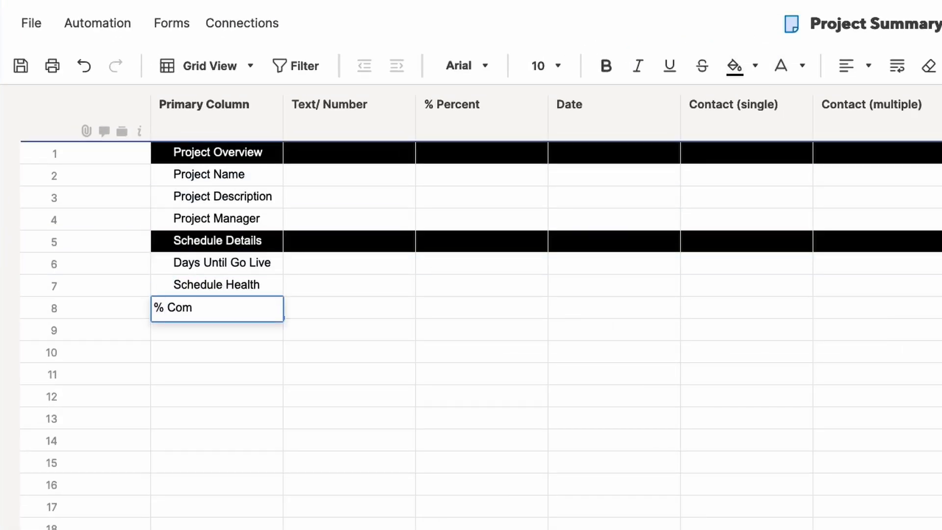
key(Return)
text(% Expected)
key(Return)
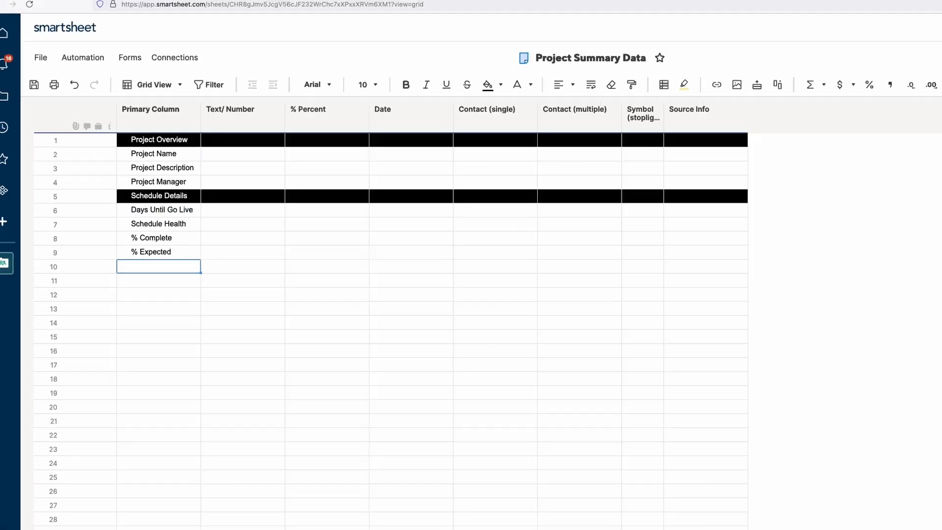
Add a Tasks' health heading in row 10 and format the row with black fill and white text
click(103, 0)
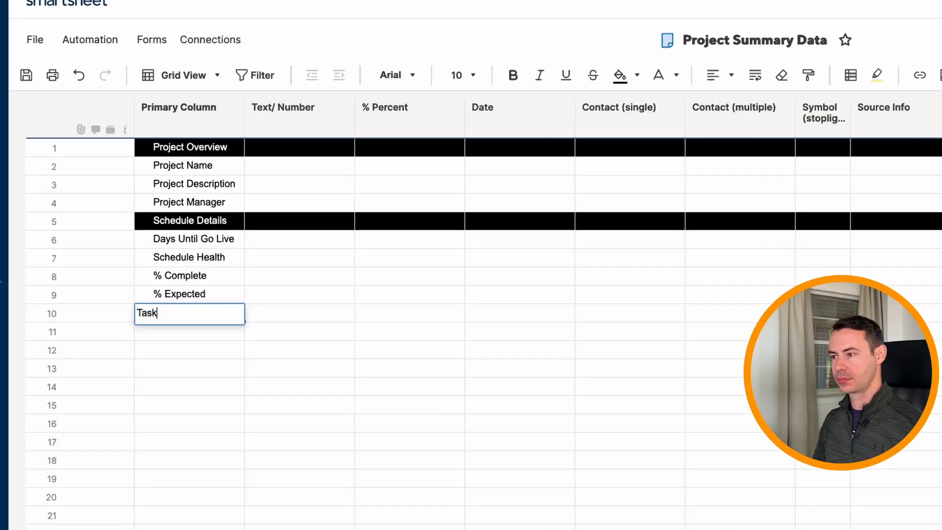
text(s' health)
key(Return)
click(50, 353)
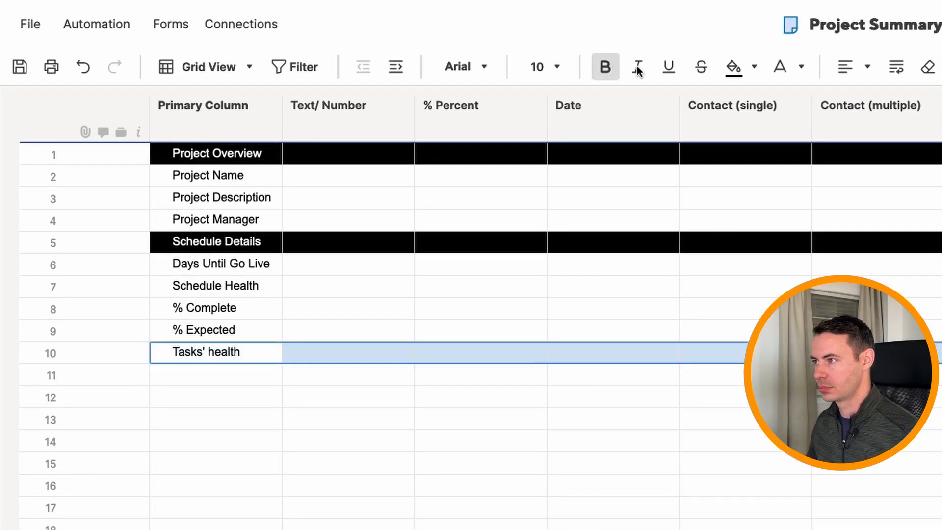
List Completed Tasks, Red Tasks, Yellow Tasks, Green Tasks and Tasks not yet started beneath the Tasks' health heading
click(216, 376)
text(Completed Tasks)
key(Return)
text(sks)
key(Return)
text(Yellow Tasks)
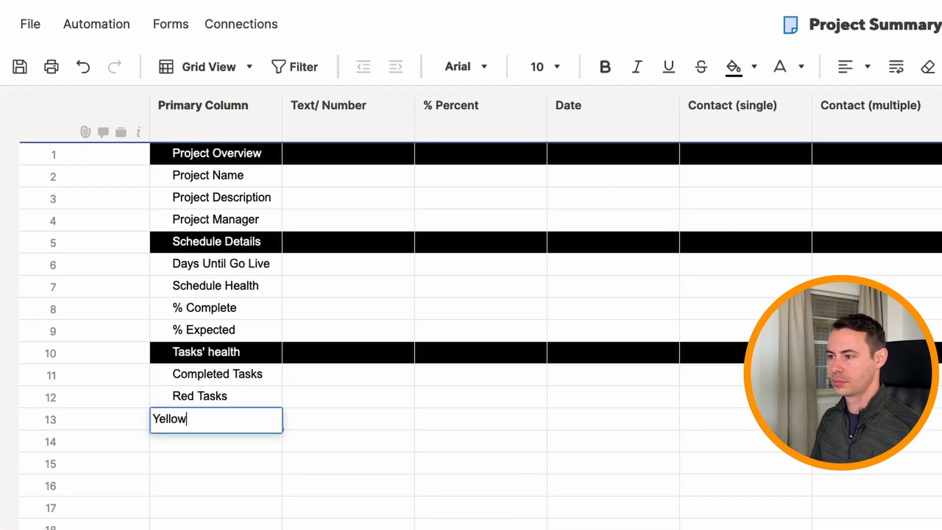
key(Return)
text(Green Tasks)
key(Return)
text(Tasks not yet started)
key(Return)
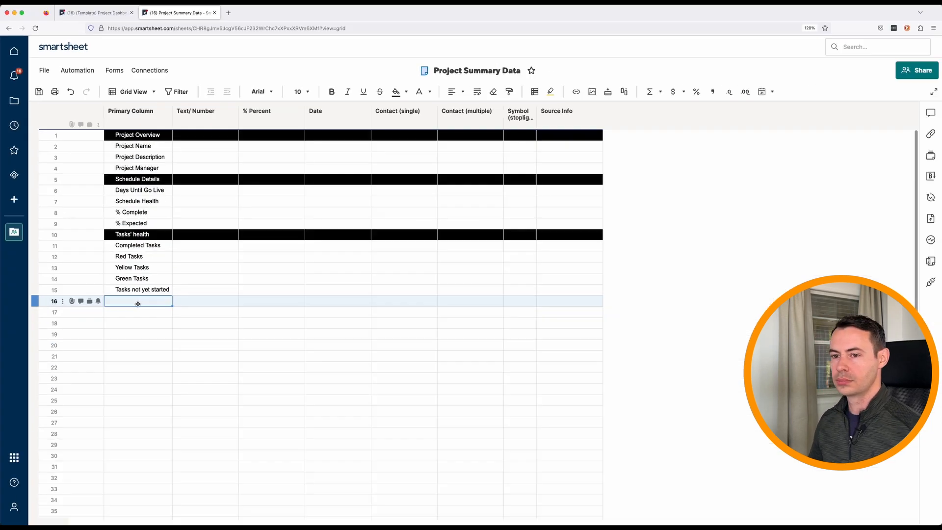
Add a Tracked Issues heading in row 16 and format the row with black fill and white text
click(111, 16)
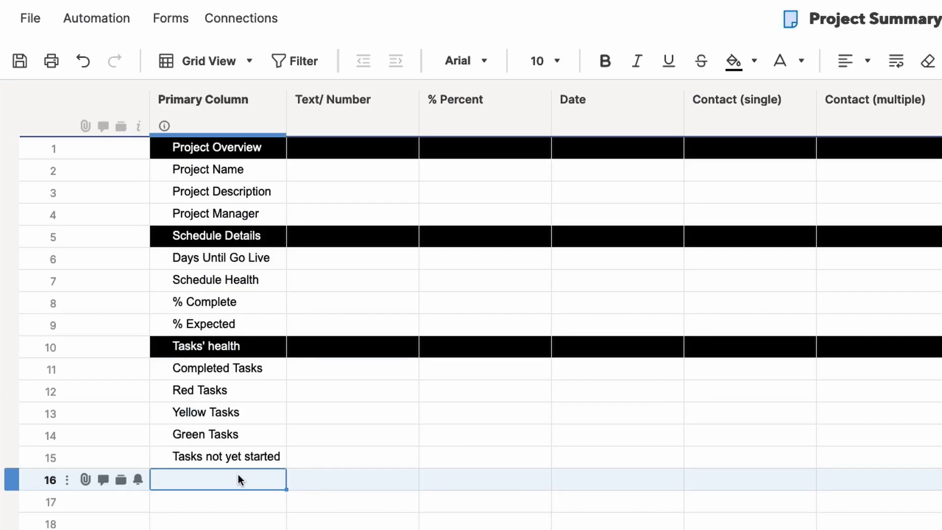
text(Tracked Issues)
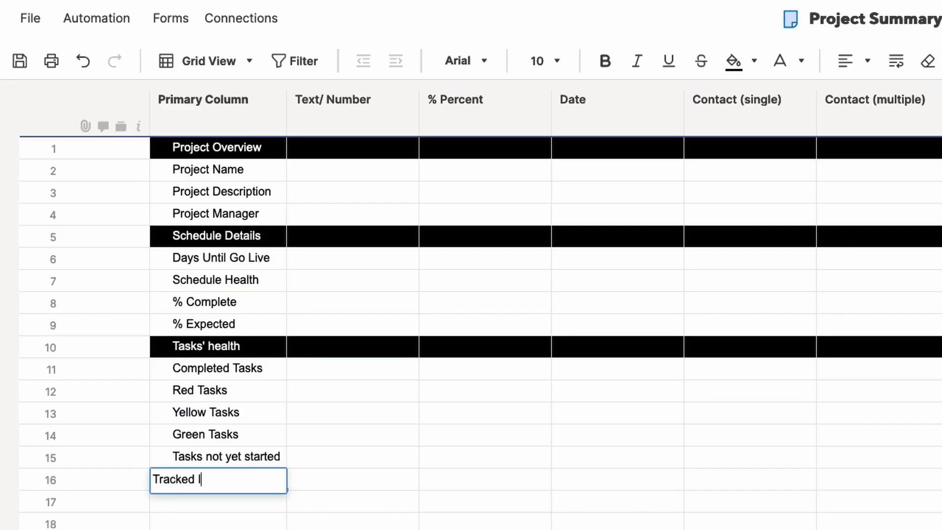
key(Return)
click(50, 480)
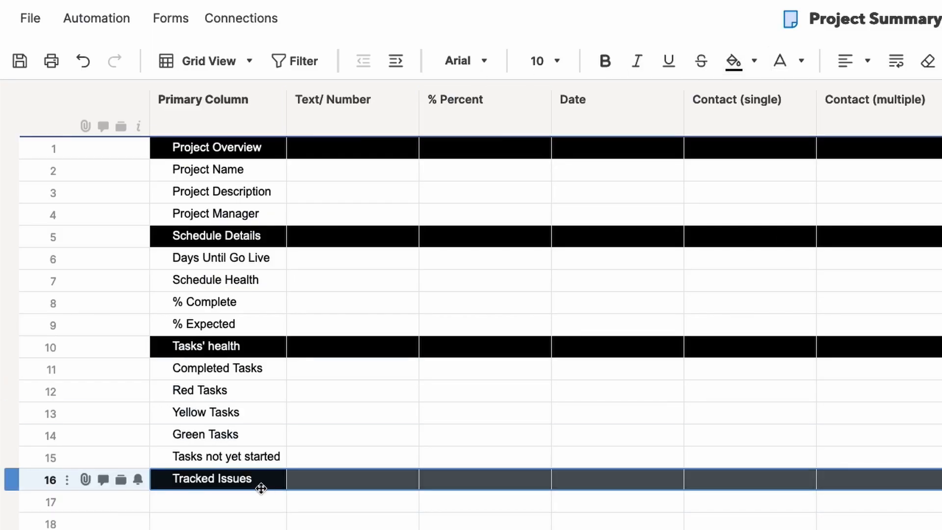
List High Impact, Medium Impact and Low Impact beneath the Tracked Issues heading
click(252, 501)
text(Hi I)
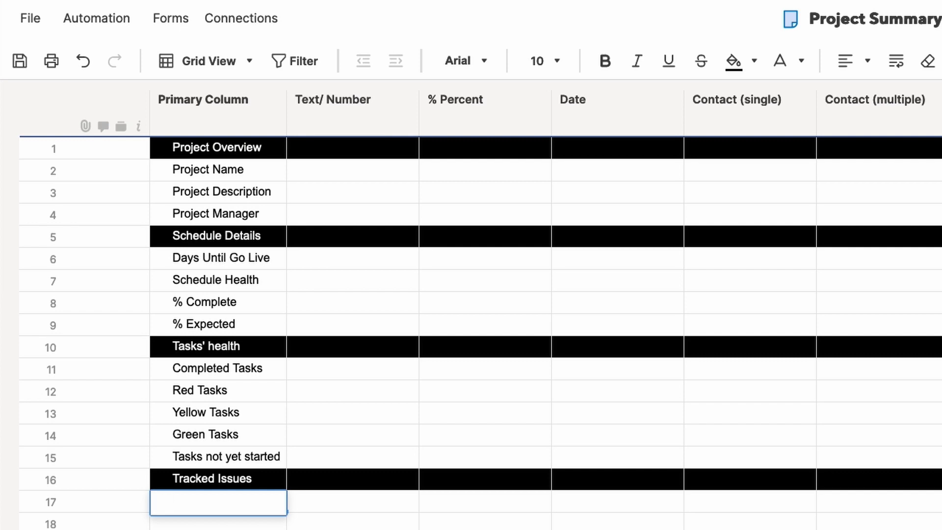
text(High Impact)
key(Return)
text(Medium Impact)
key(Return)
text(Low Impact)
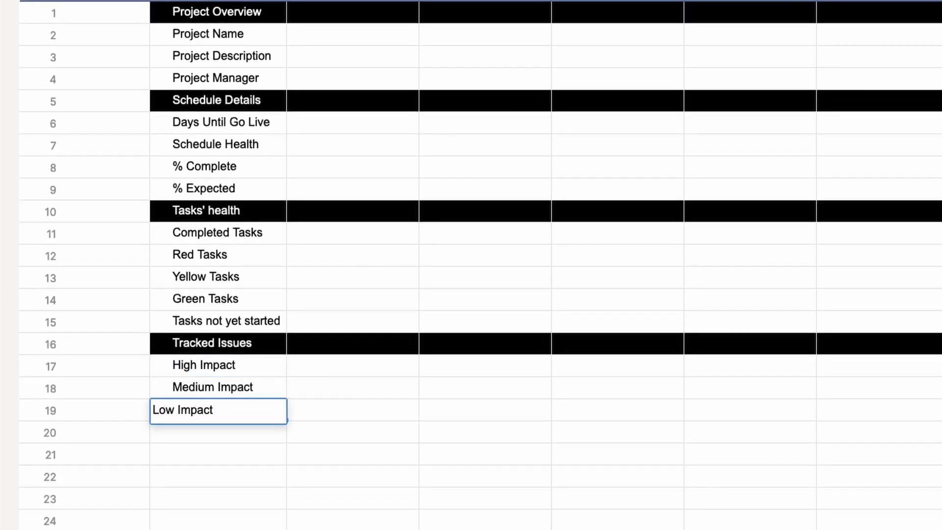
key(Tab)
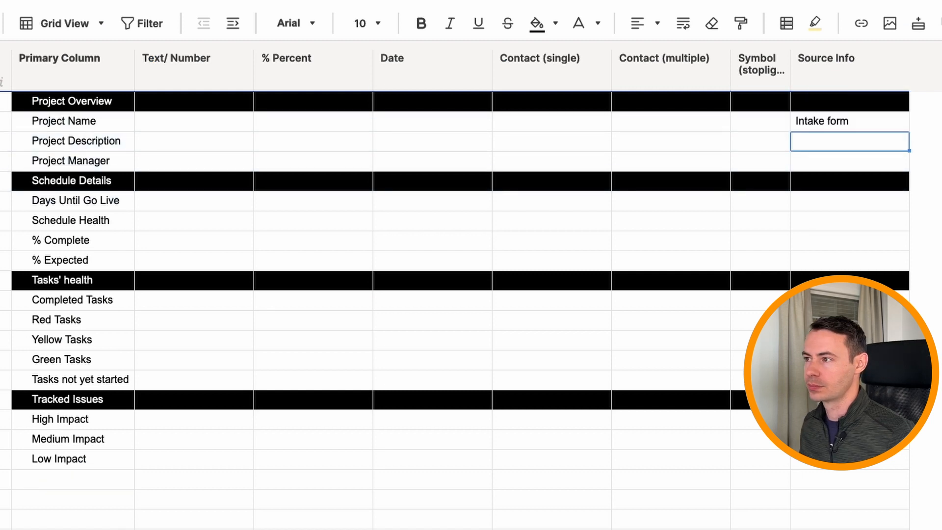
Set Source Info to Intake form for Project Name and Project Description, and to Contact List for Project Manager
text(Intake form)
key(Return)
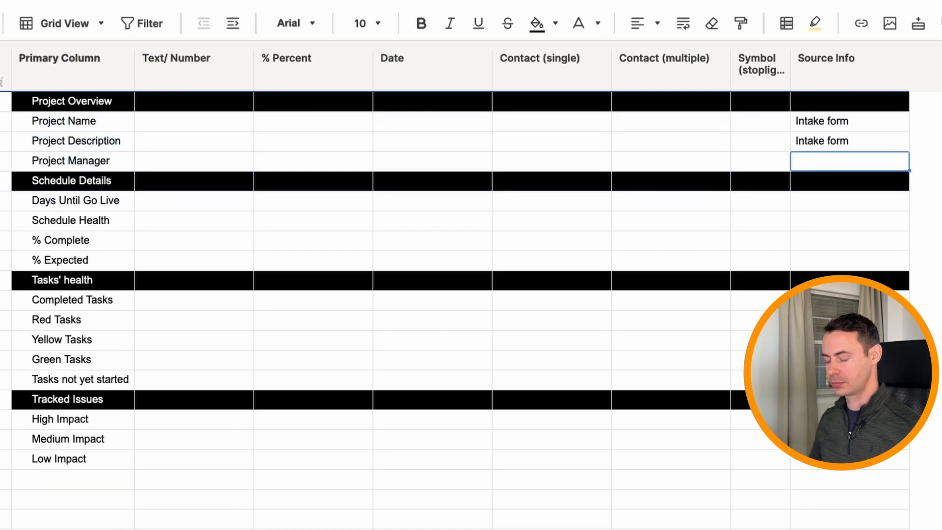
text(Contact List)
Shade unused Project Overview cells dark grey, leaving Text/ Number unshaded for name and description and Contact (multiple) for Project Manager
drag(194, 121, 194, 141)
click(556, 23)
click(626, 91)
click(555, 23)
click(625, 53)
click(694, 161)
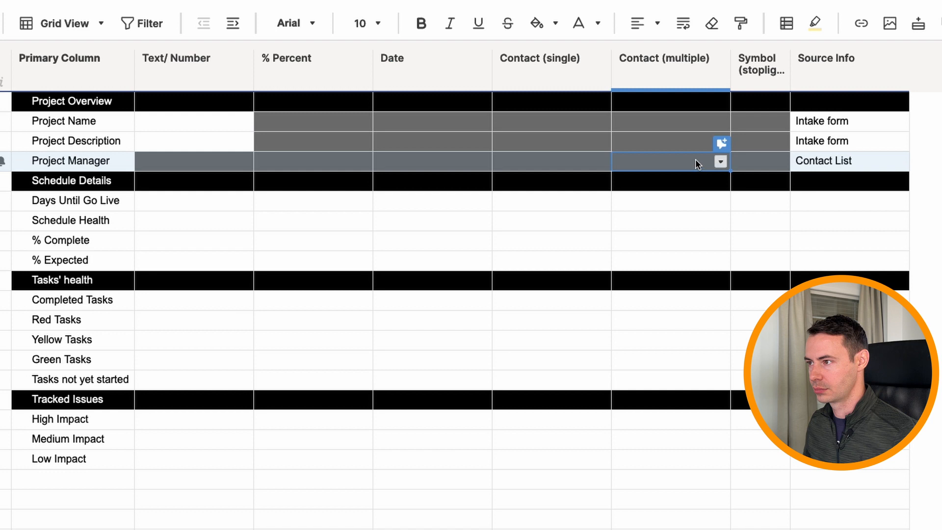
click(537, 23)
click(717, 221)
Set Source Info to Project Schedule (calc) for Days Until Go Live and Project Schedule for Schedule Health, % Complete and % Expected
click(850, 200)
text(Project Schedule (calc))
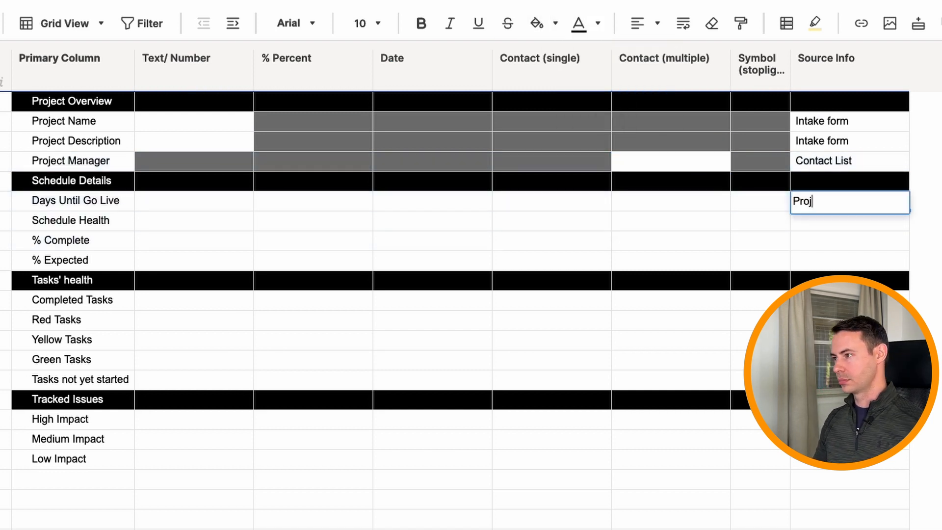
key(Return)
text(Project Schedule)
drag(910, 230, 835, 262)
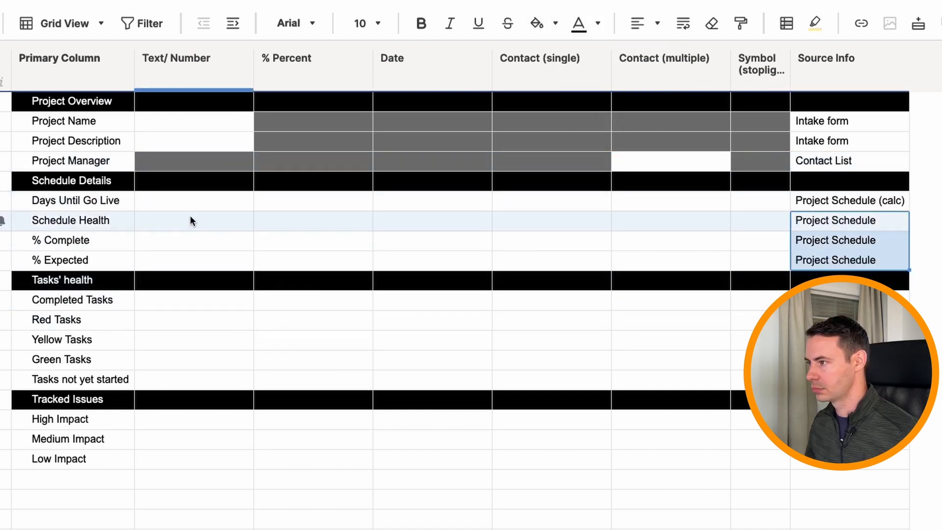
Shade unused Schedule Details cells dark grey, leaving Text/ Number for Days Until Go Live, Symbol for Schedule Health and % Percent for both percentage rows unshaded
drag(194, 201, 761, 260)
click(555, 23)
click(626, 91)
click(221, 201)
click(537, 23)
click(761, 221)
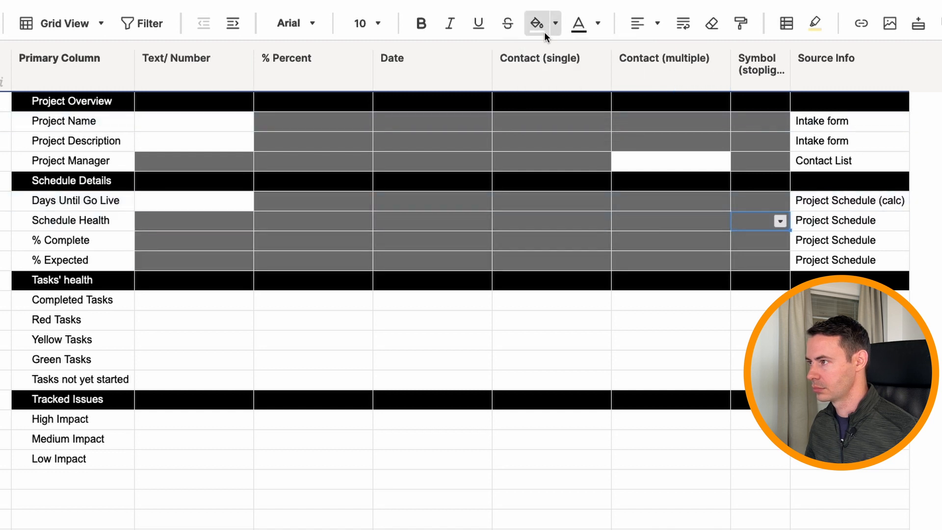
click(537, 23)
drag(267, 241, 275, 260)
click(537, 23)
Set Source Info to Project Schedule (calc) for all Tasks' health rows and shade their cells from % Percent through Symbol dark grey
click(850, 300)
text(Project Schedule (calc))
drag(911, 310, 820, 375)
drag(295, 300, 747, 371)
click(556, 23)
click(622, 87)
drag(193, 300, 217, 376)
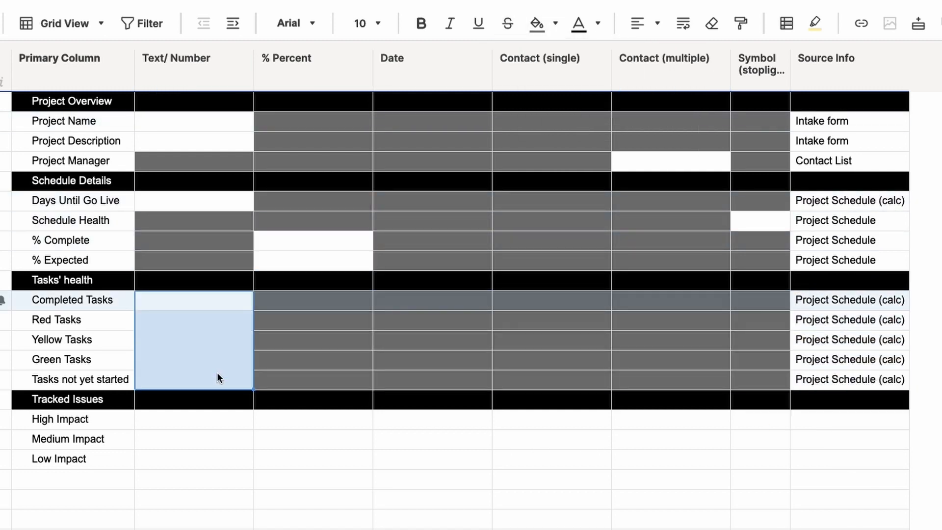
Set Source Info to RAID (calc) for the three Tracked Issues rows and shade their cells from % Percent through Symbol dark grey
click(843, 420)
text(RAID (calc))
drag(909, 429, 834, 459)
drag(260, 420, 766, 459)
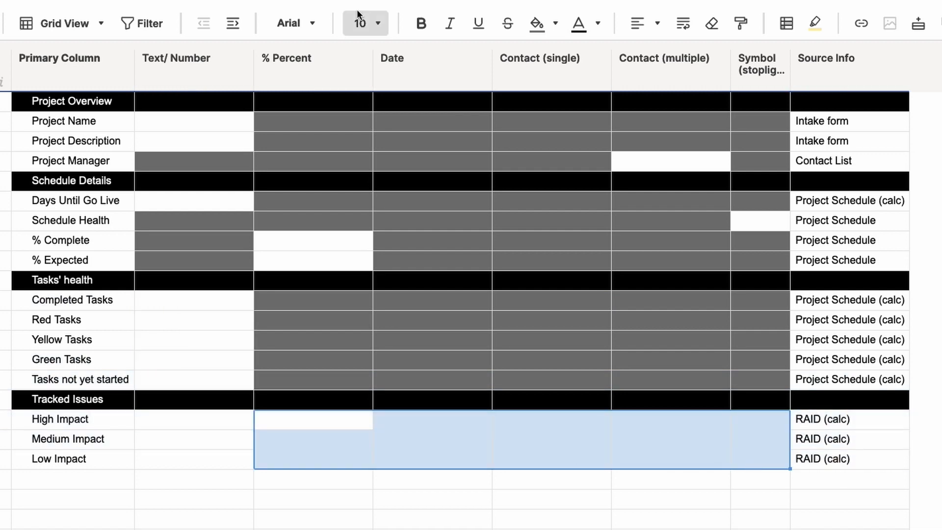
click(537, 23)
click(194, 420)
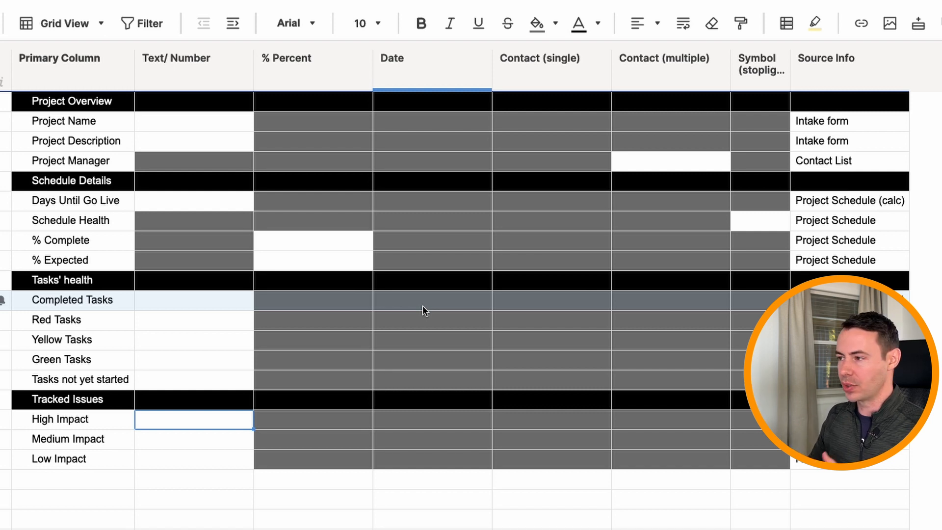
Link the Project Name value to the Title cell of request #001 in the Project Intake / Request Form sheet
click(234, 123)
right_click(233, 123)
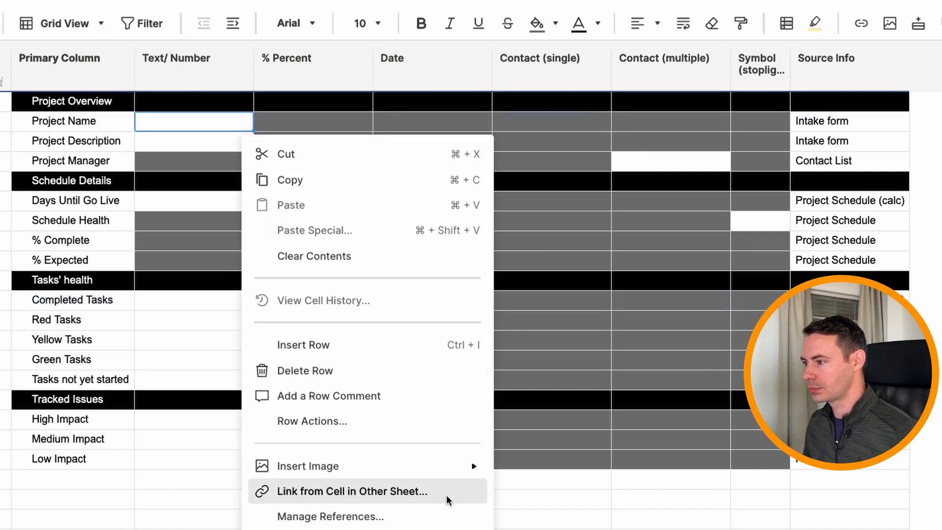
click(446, 495)
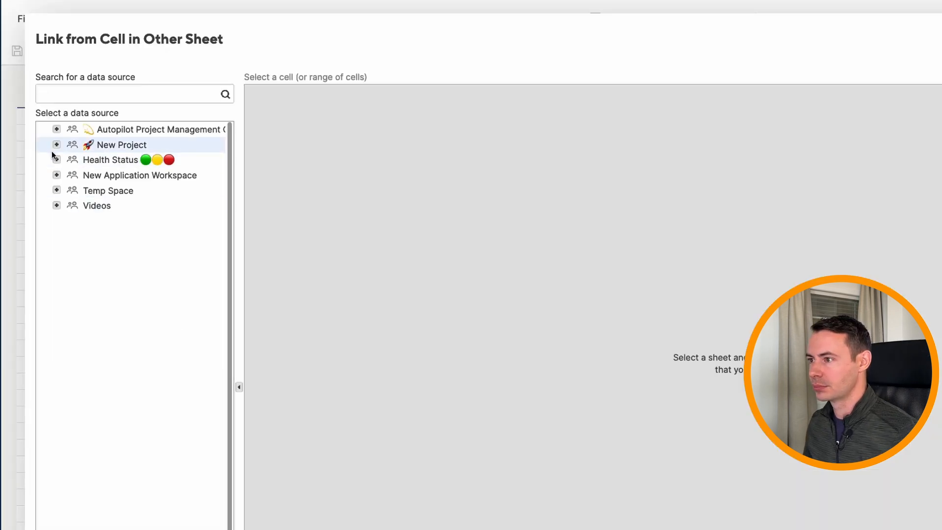
click(56, 176)
click(114, 206)
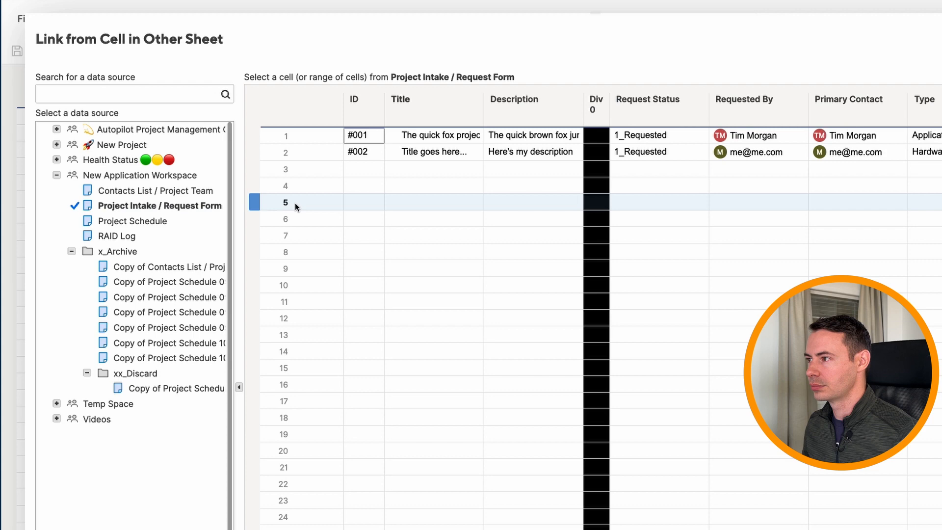
click(433, 138)
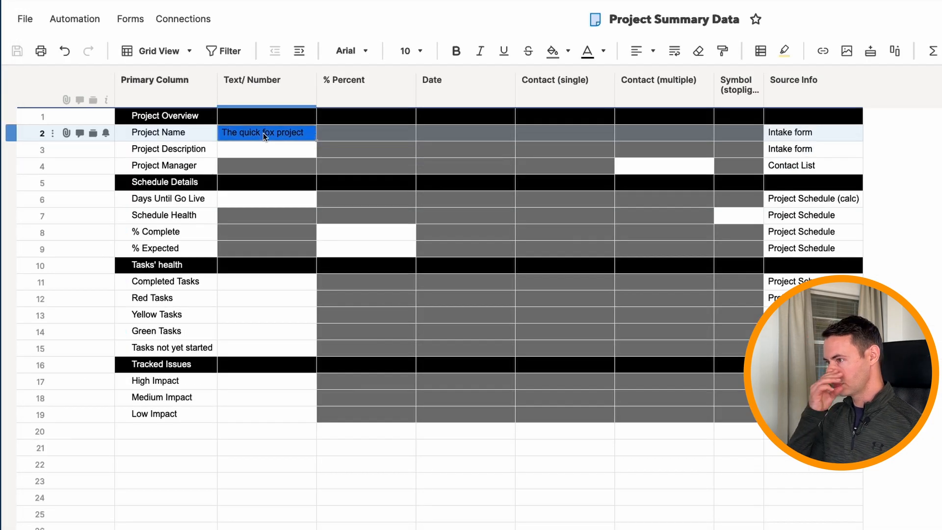
Link the Project Description value to the Description cell of request #001 in the Project Intake / Request Form sheet
right_click(310, 152)
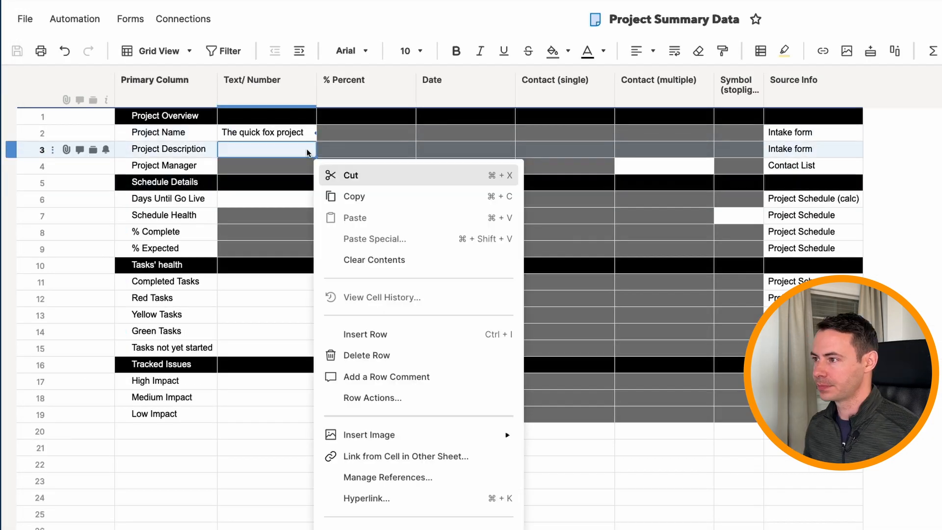
click(388, 456)
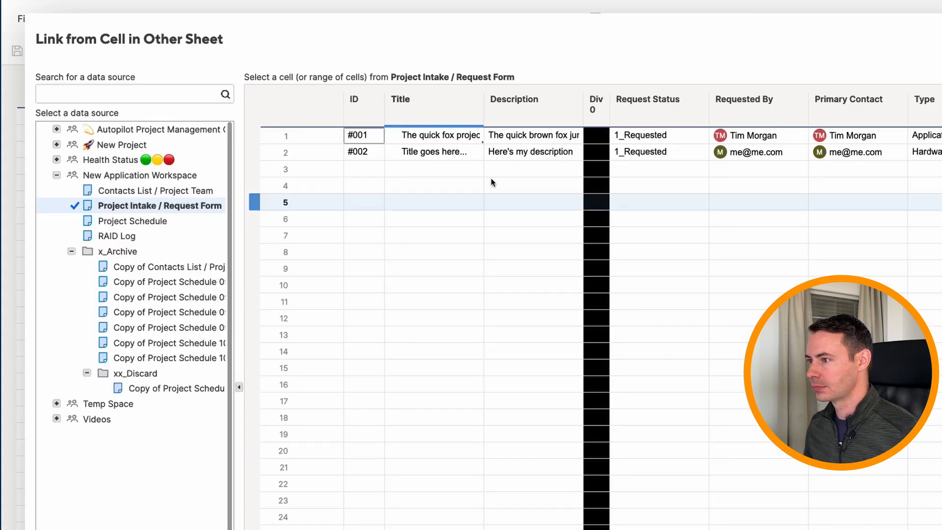
click(517, 137)
key(Return)
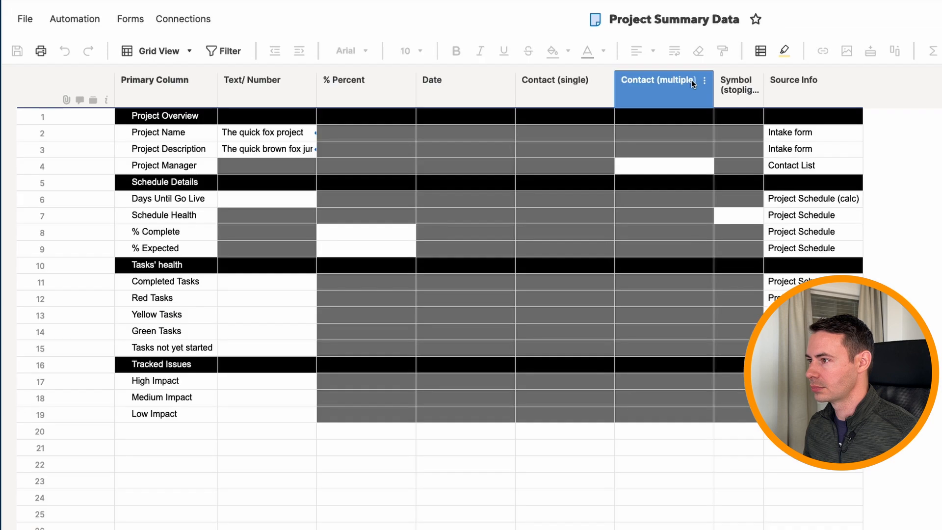
Link the Project Manager's Contact (multiple) cell to the Project Manager contact in the Contacts List / Project Team sheet
right_click(638, 167)
click(697, 476)
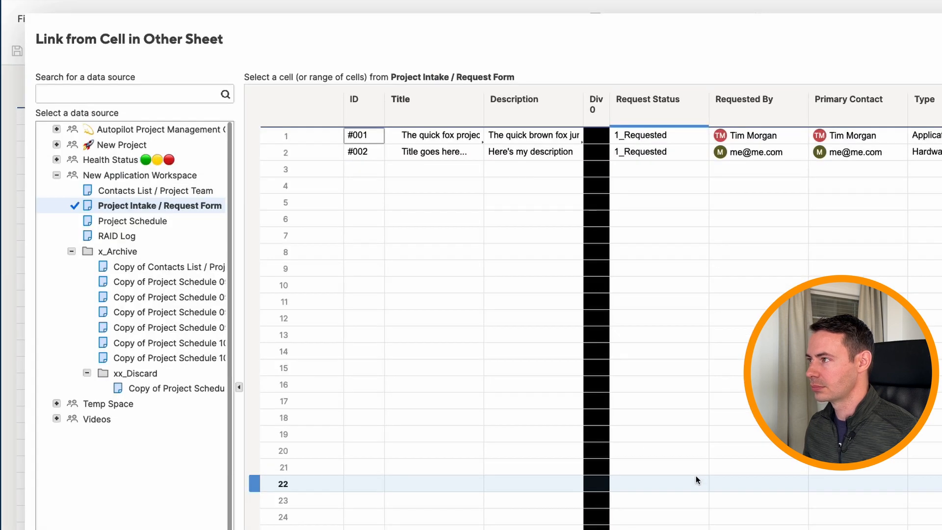
click(150, 190)
click(519, 134)
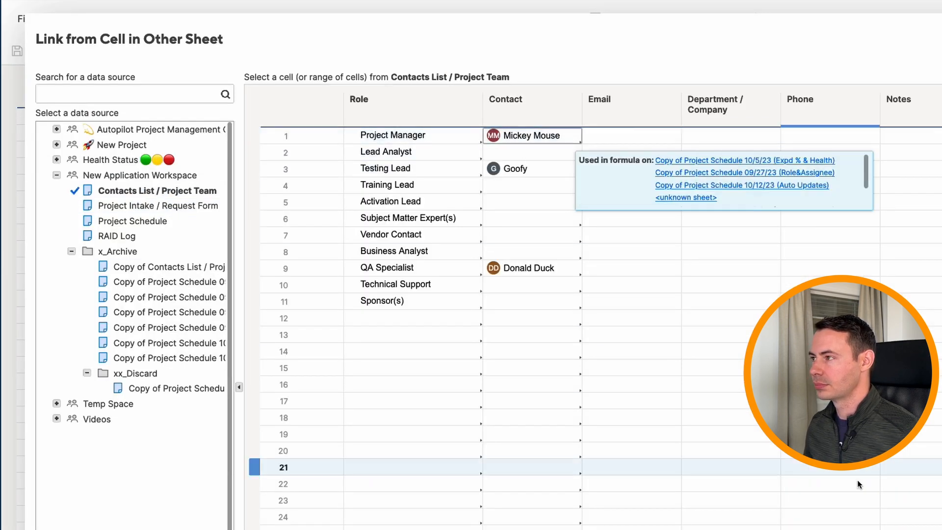
key(Return)
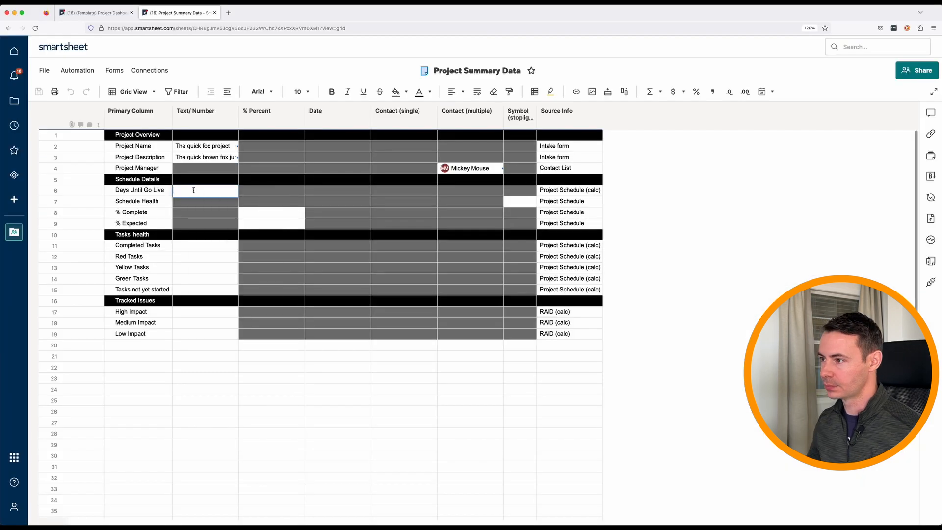
Enter =today() - (INDEX({Project Schedule - Start}, MATCH("Go Live", {Project Schedule - Task Name}, 0))) for Days Until Go Live and reference Project Schedule's Start column
right_click(250, 197)
click(214, 240)
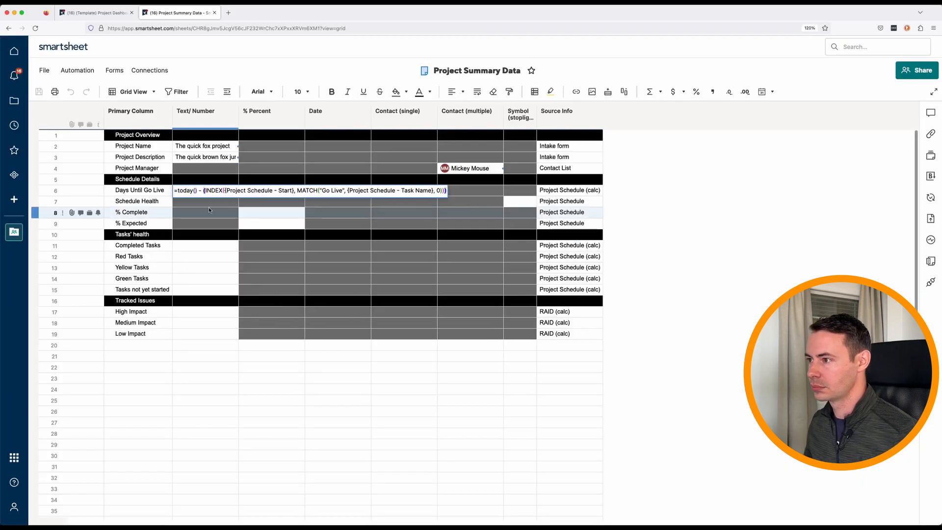
click(296, 191)
click(234, 216)
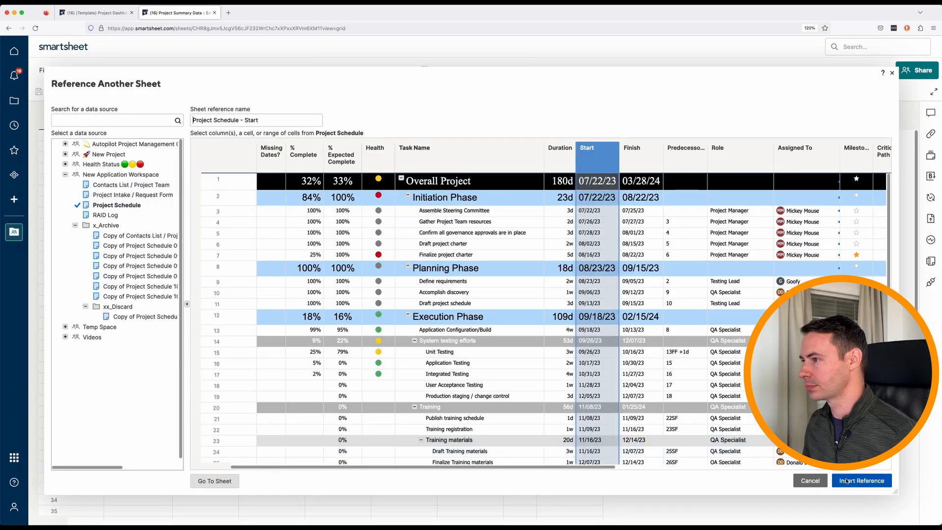
click(847, 481)
Point the Days Until Go Live formula's MATCH range to the Task Name column of Project Schedule and commit the formula
click(352, 190)
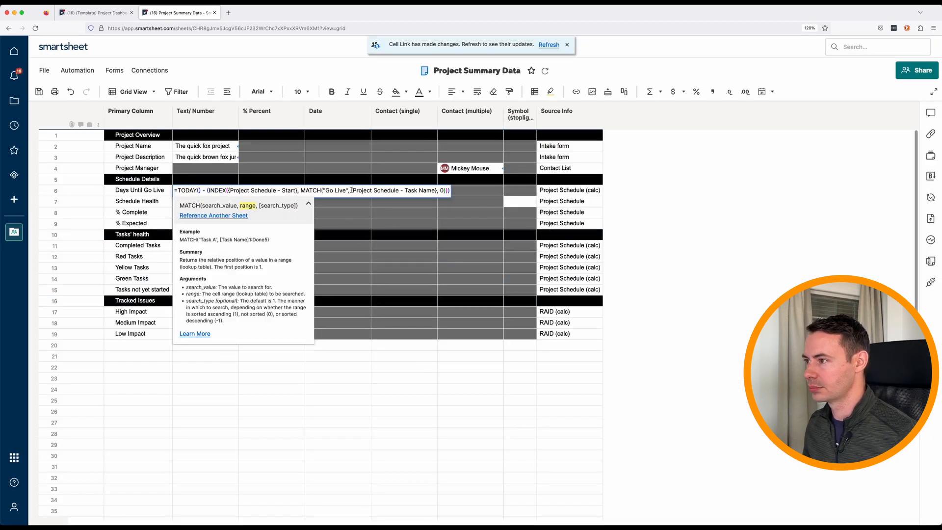
click(238, 214)
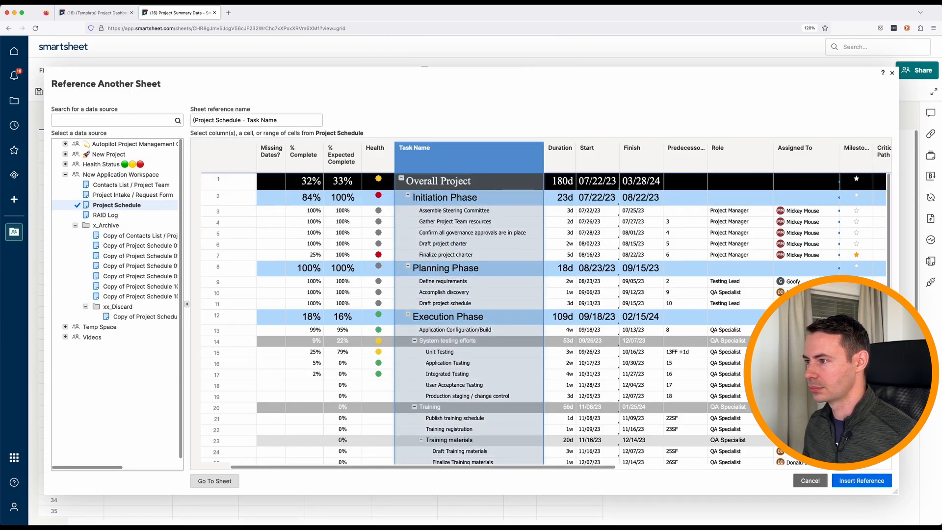
click(862, 481)
key(Return)
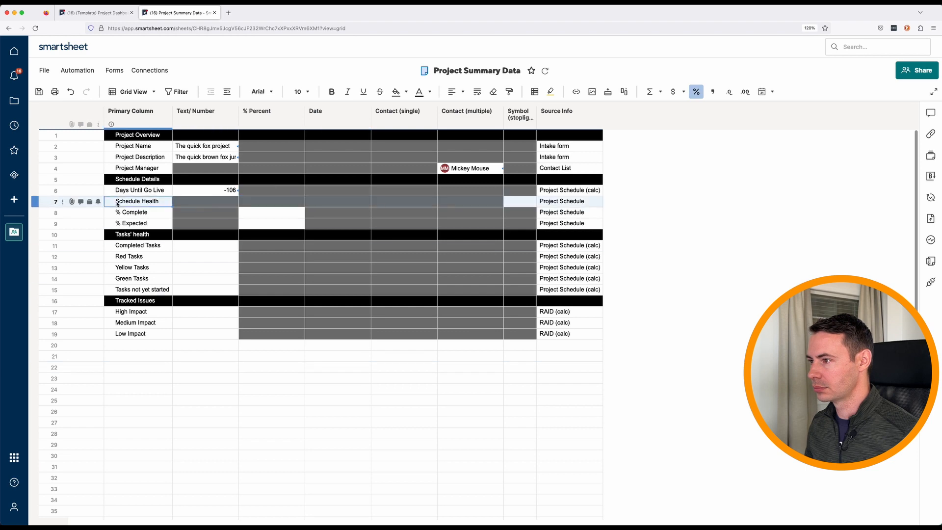
Link the Schedule Health symbol cell to the Overall Project row's Health cell in Project Schedule
right_click(520, 204)
click(579, 409)
click(859, 484)
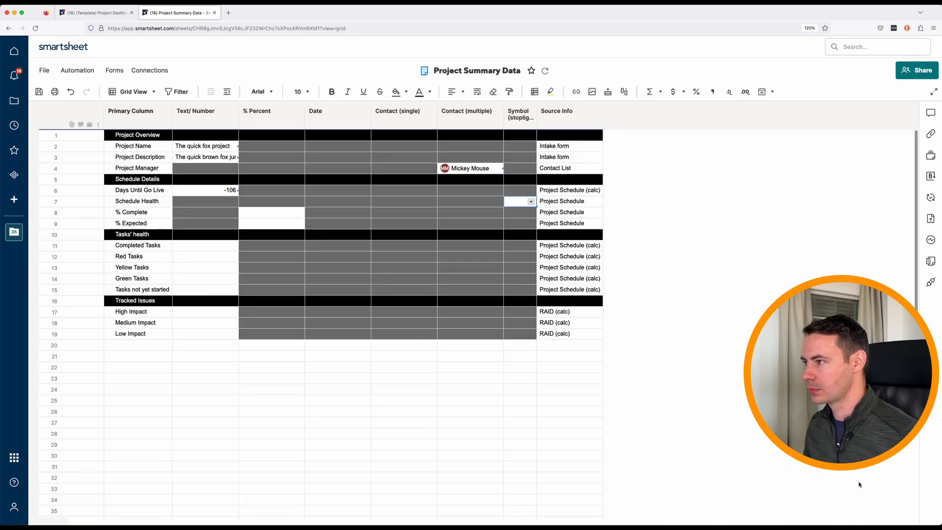
Link the % Complete row's % Percent cell to the Overall Project row's % Complete in Project Schedule
click(290, 214)
right_click(290, 215)
click(343, 419)
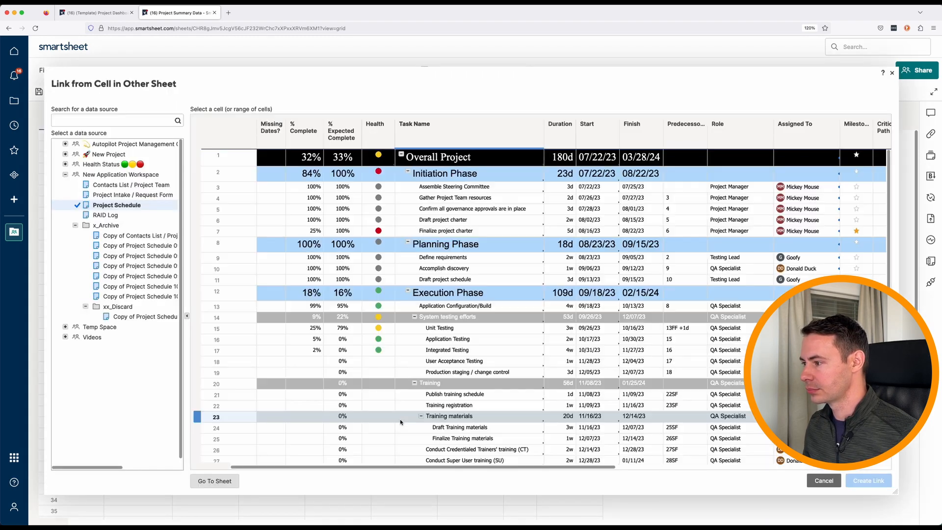
click(302, 173)
click(869, 480)
Link the % Expected row's % Percent cell to the Overall Project row's % Expected Complete in Project Schedule and refresh the sheet
click(285, 223)
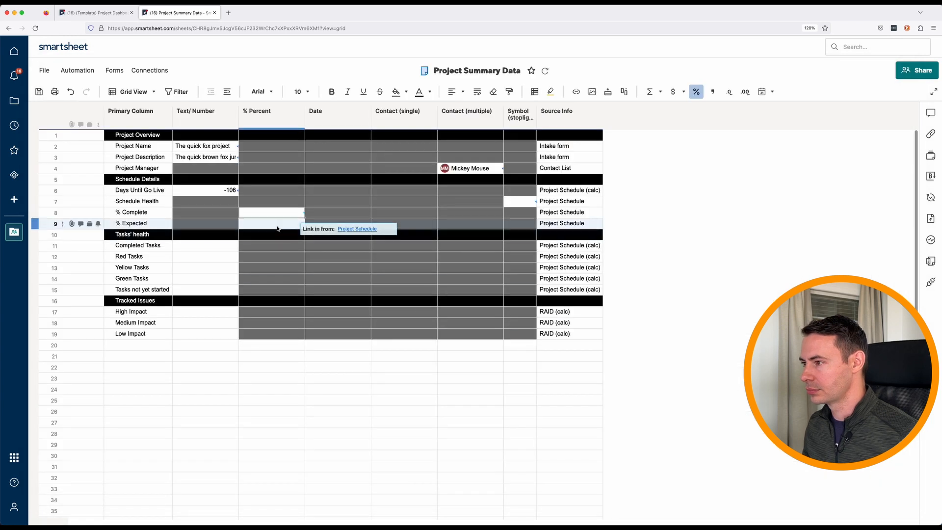
right_click(285, 225)
click(343, 431)
click(211, 155)
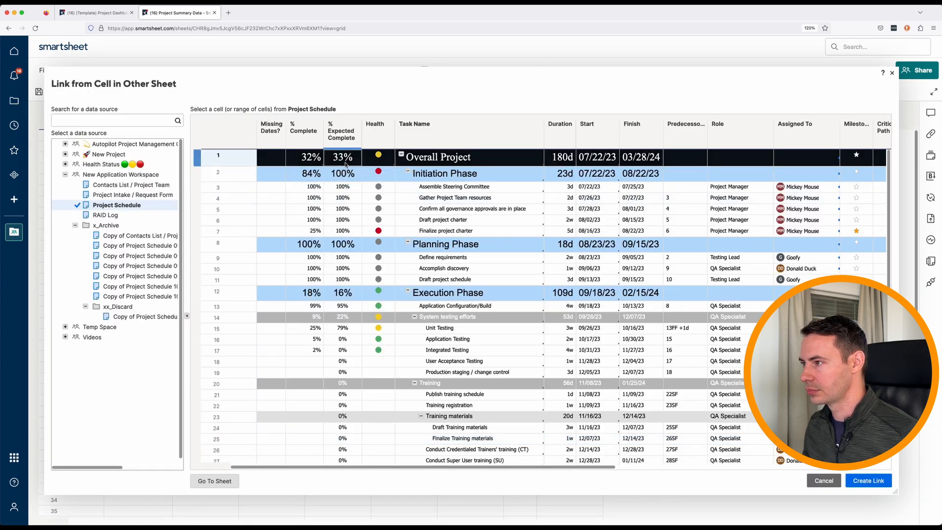
click(869, 481)
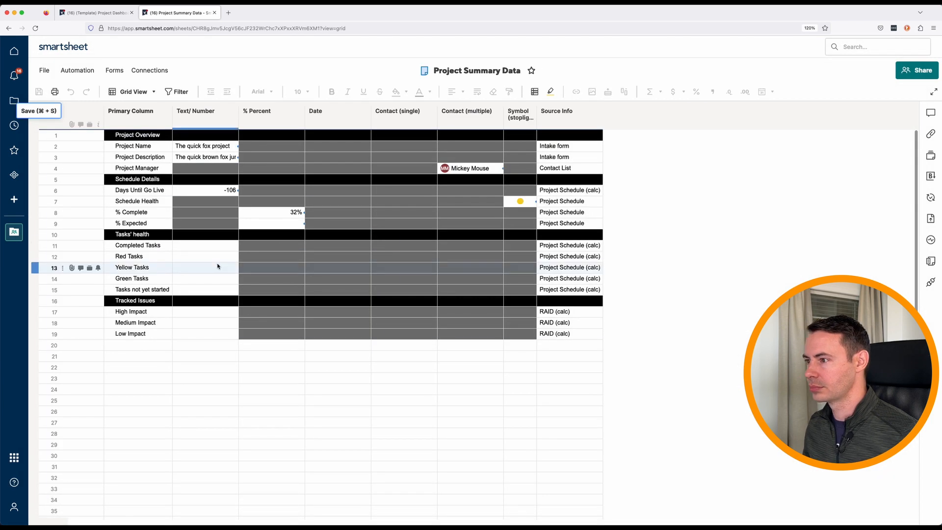
click(548, 45)
Enter =COUNTIFS({Project Schedule - Health}, "Gray", {Project Schedule - Children}, 0) + 0.0001 for Completed Tasks and reference Project Schedule's Health column
double_click(188, 245)
right_click(188, 245)
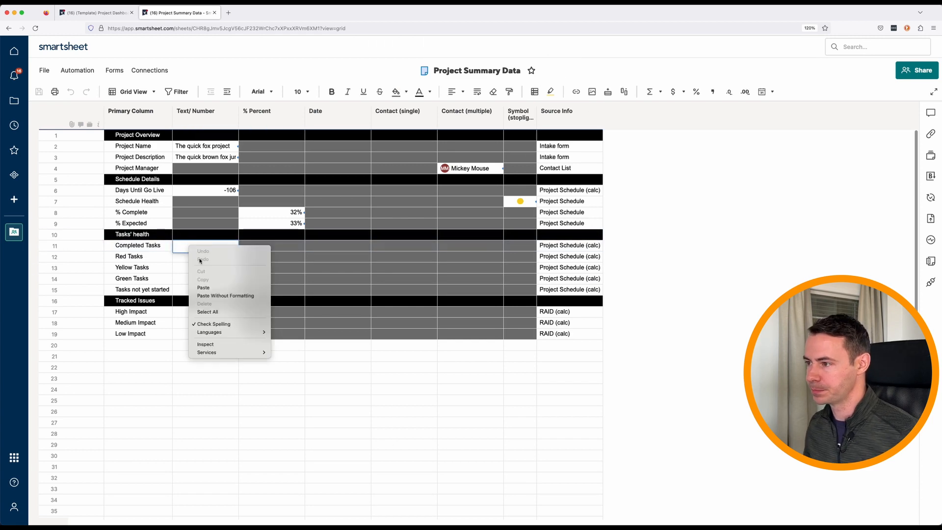
click(202, 288)
click(281, 245)
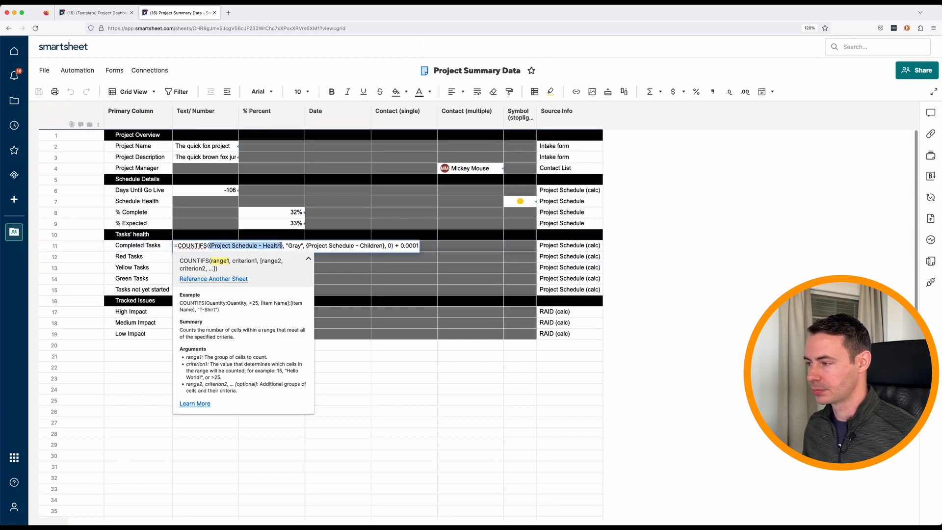
click(225, 279)
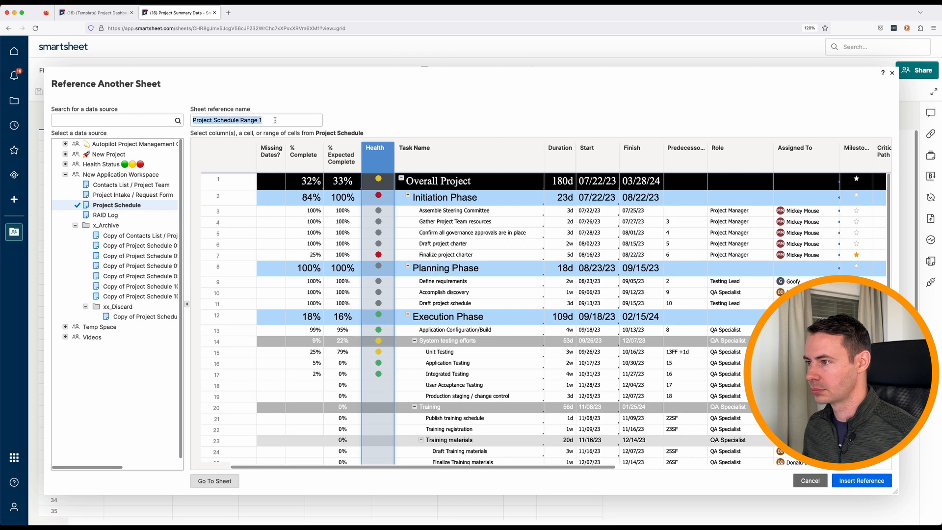
click(854, 484)
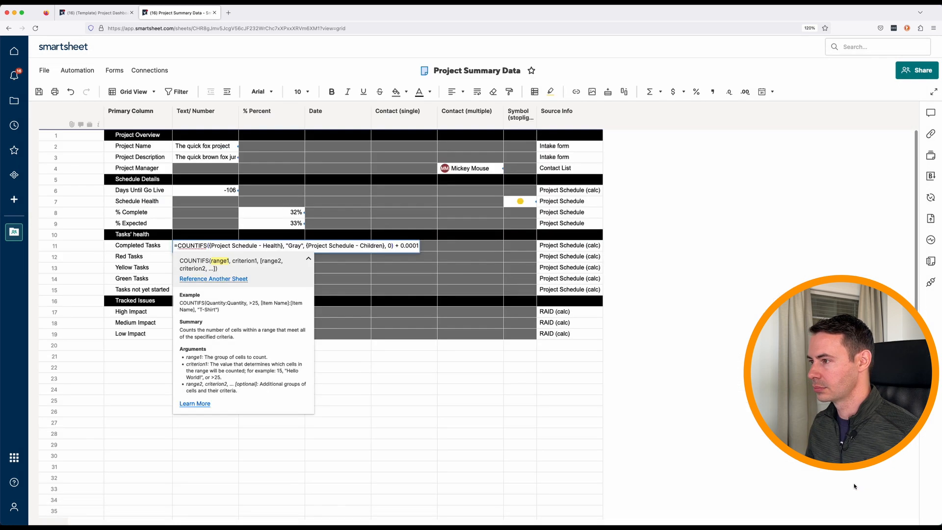
Create the Project Schedule - Children reference from Project Schedule's Children column for the Completed Tasks formula and commit it
right_click(376, 245)
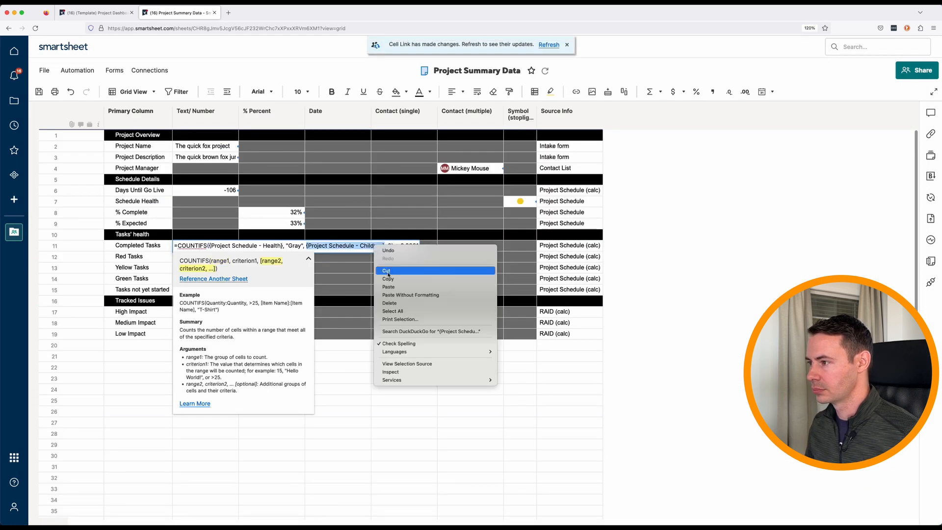
click(386, 276)
click(234, 281)
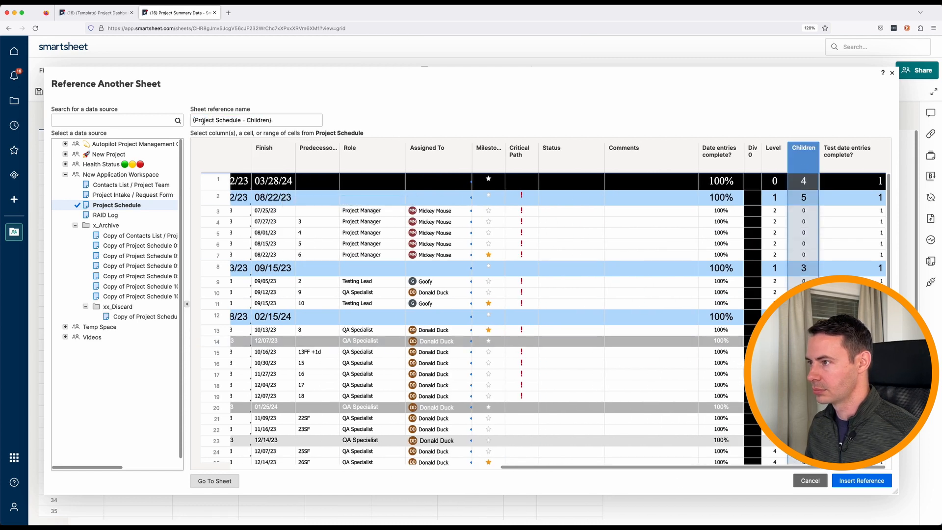
click(862, 481)
key(Escape)
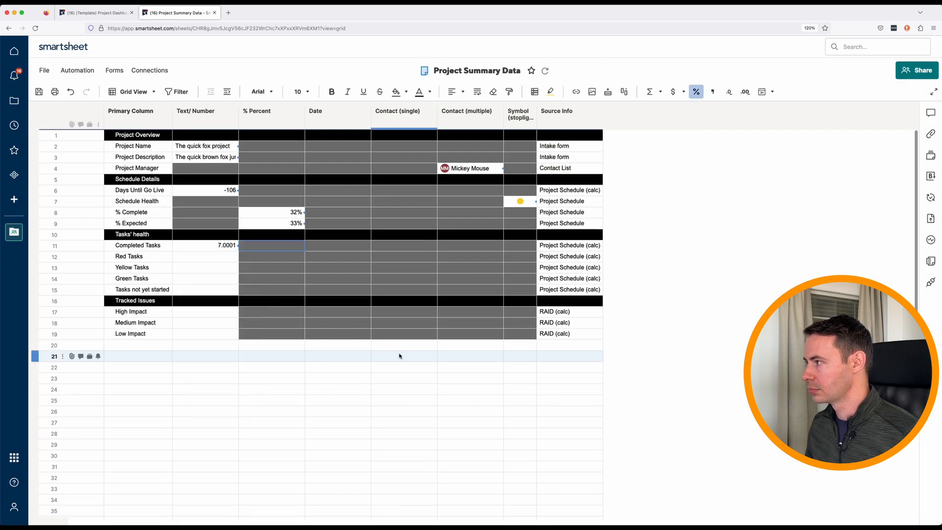
Enter the same COUNTIFS formula for Red Tasks and Yellow Tasks, using "Red" and "Yellow" as the health criteria
key(Down)
text(=COUNTIFS({Project Schedule - Health}, "Red", {Project Schedule - Children}, 0) + 0.0001)
double_click(293, 268)
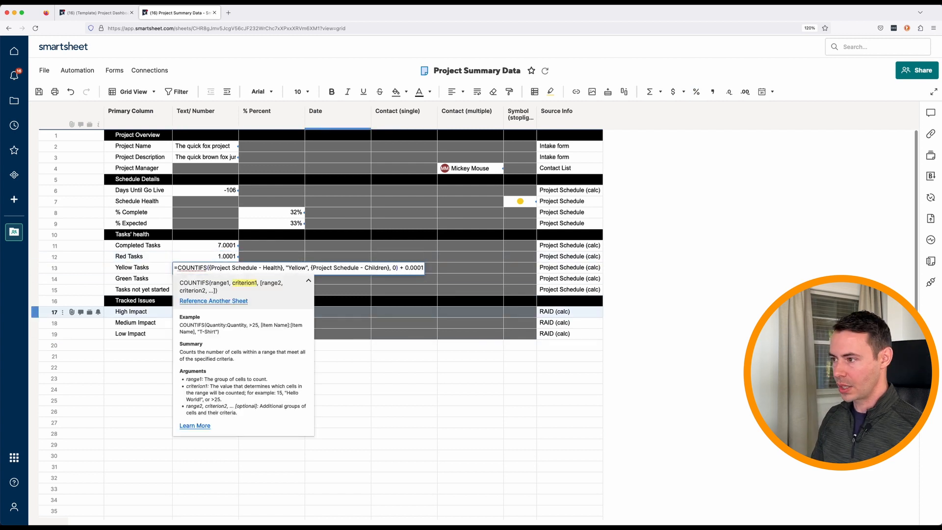
text(Yellow)
Enter the COUNTIFS formula for Green Tasks with the criterion "Green", and fill in the count for Tasks not yet started
right_click(226, 278)
click(236, 317)
double_click(293, 279)
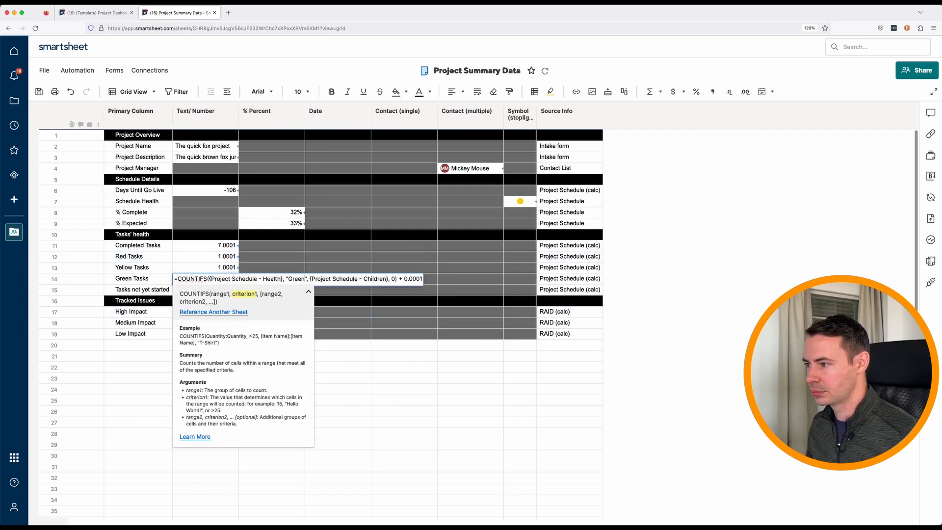
text(Green)
key(Return)
Enter =COUNTIFS({RAID Log - Impact}, "High", {RAID Log - Active?}, true) for High Impact and reference the RAID Log sheet's Impact column
click(206, 312)
right_click(196, 312)
click(240, 359)
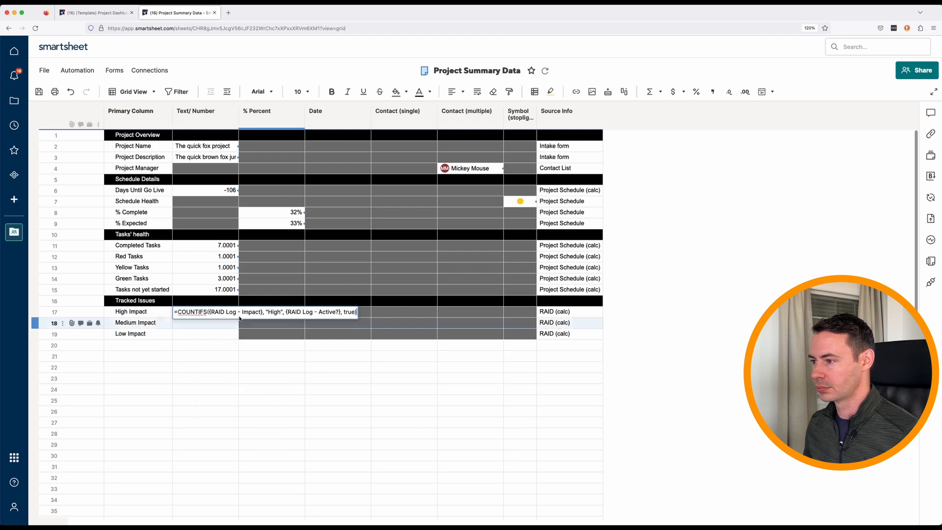
double_click(240, 316)
click(216, 345)
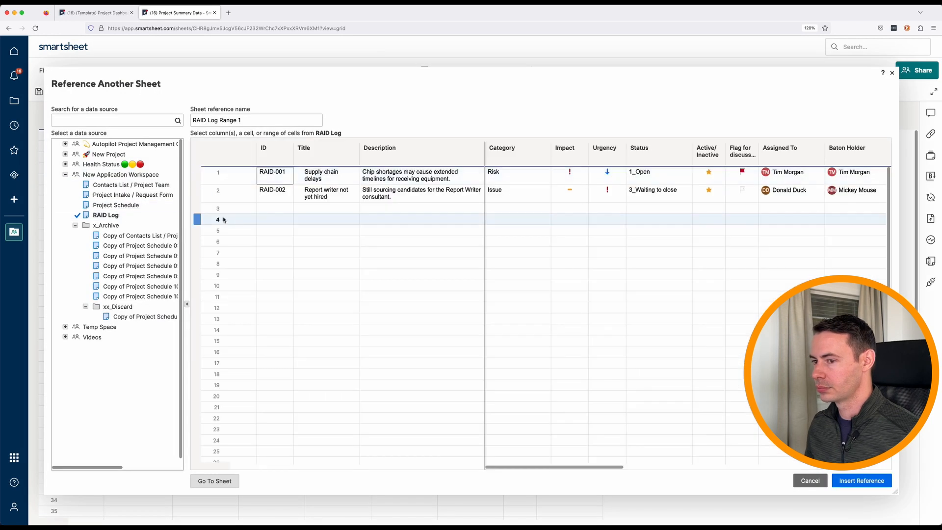
click(565, 148)
click(861, 481)
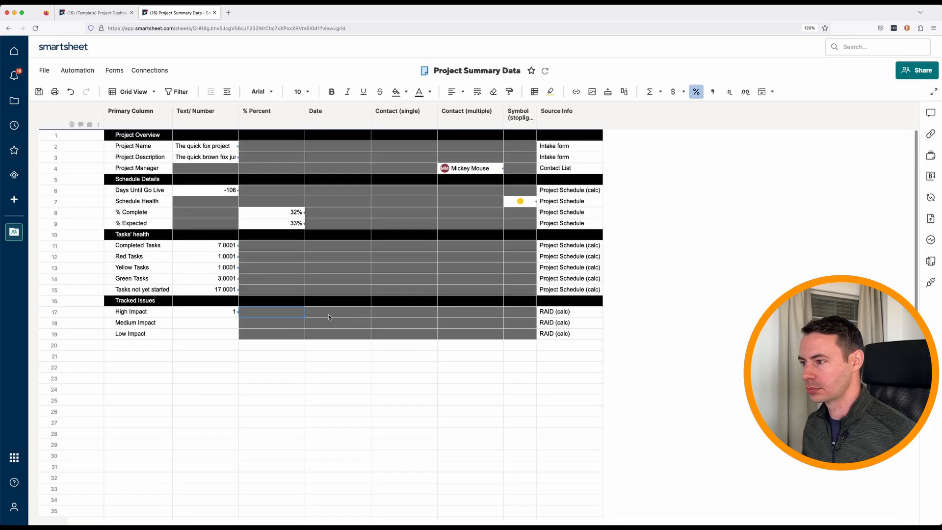
Copy the High Impact formula to Medium Impact and Low Impact, adapting the impact criterion in each row
double_click(224, 313)
key(ctrl+c)
drag(224, 322, 229, 337)
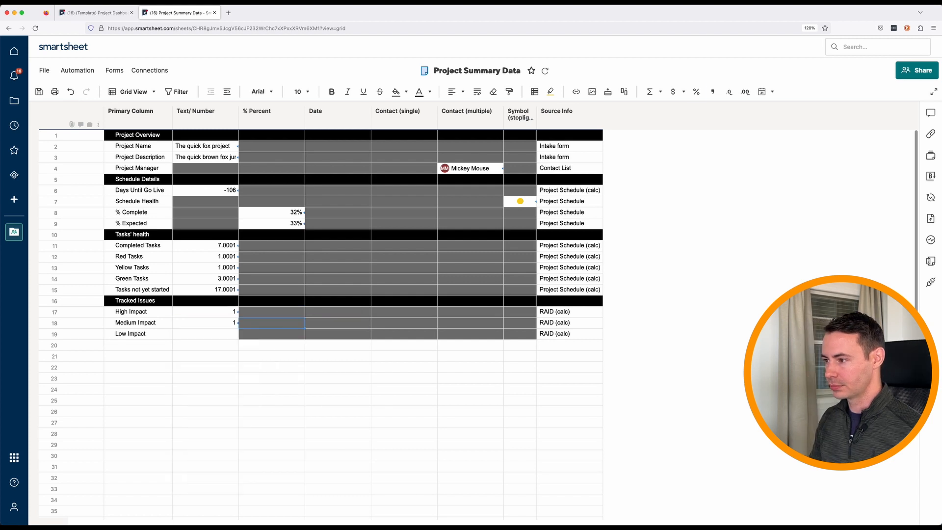
key(ctrl+v)
double_click(269, 334)
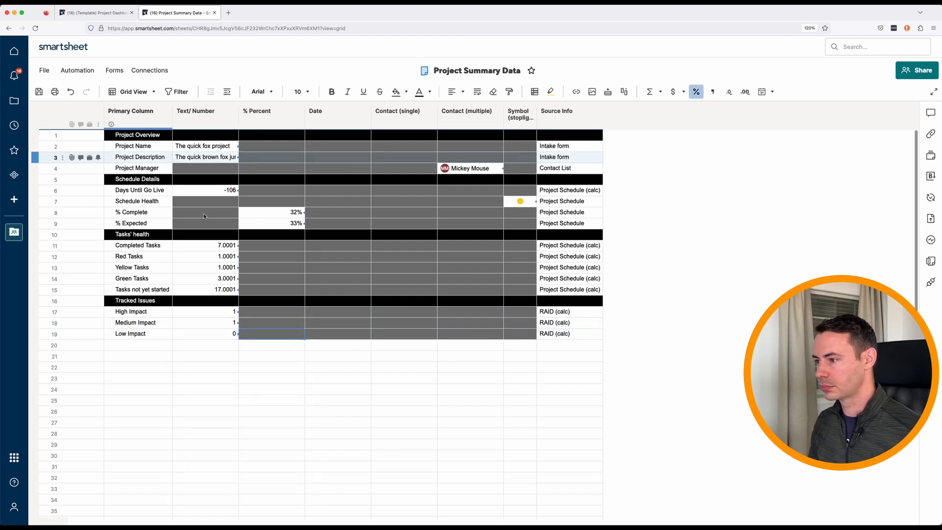